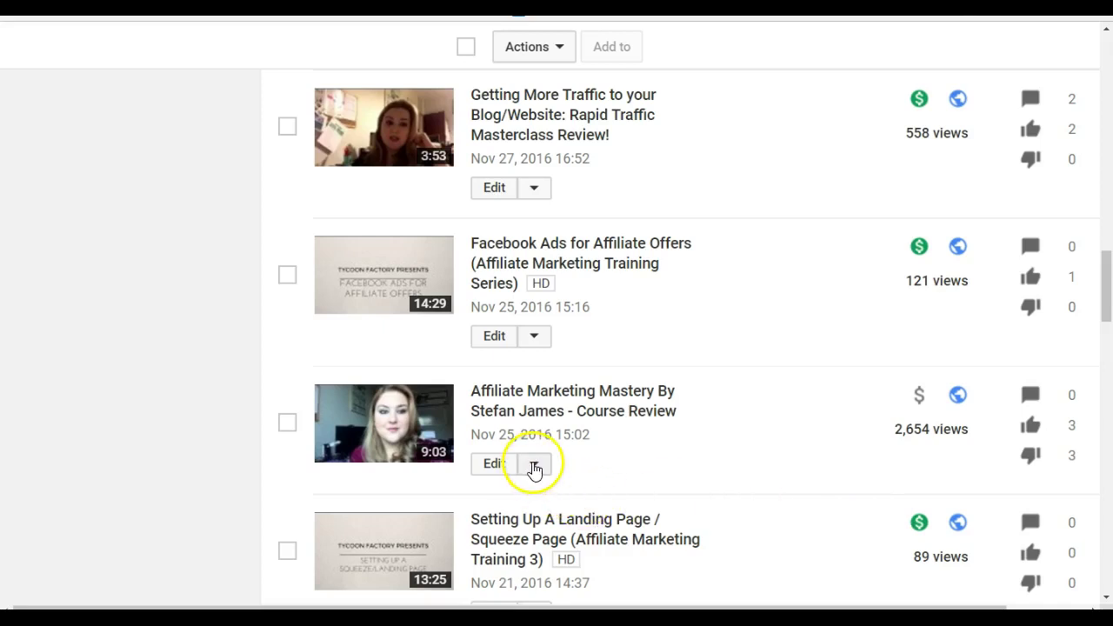
From Video Manager's Edit dropdown, open Info & Settings for 'IML Harmonic Scanner For Beginners'
{"action": "left_click", "coordinate": [532, 469]}
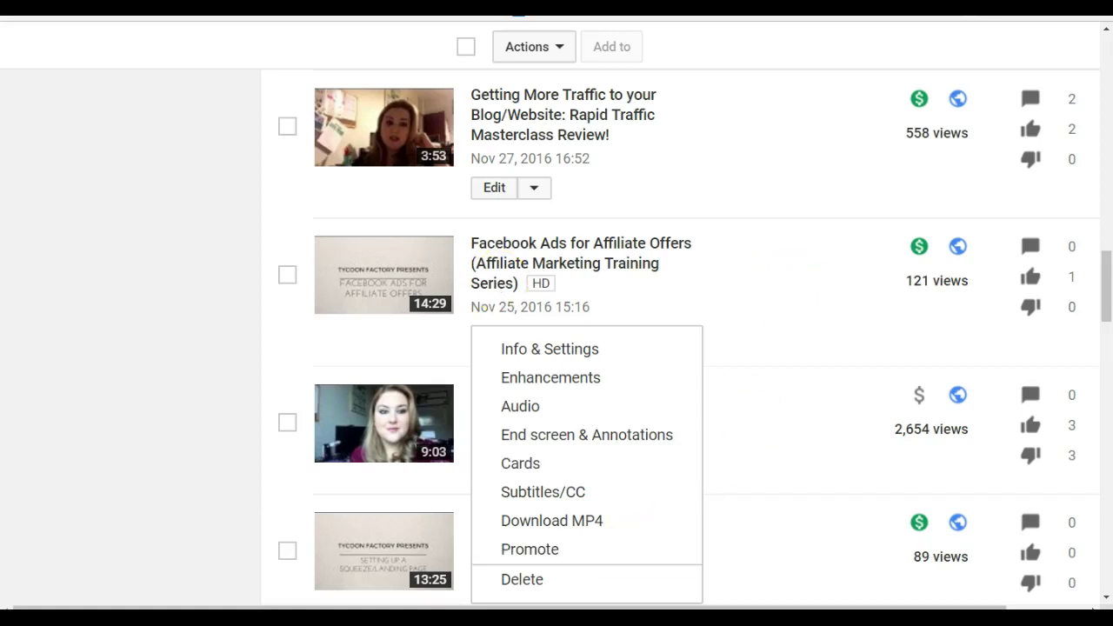
{"action": "left_click", "coordinate": [61, 316]}
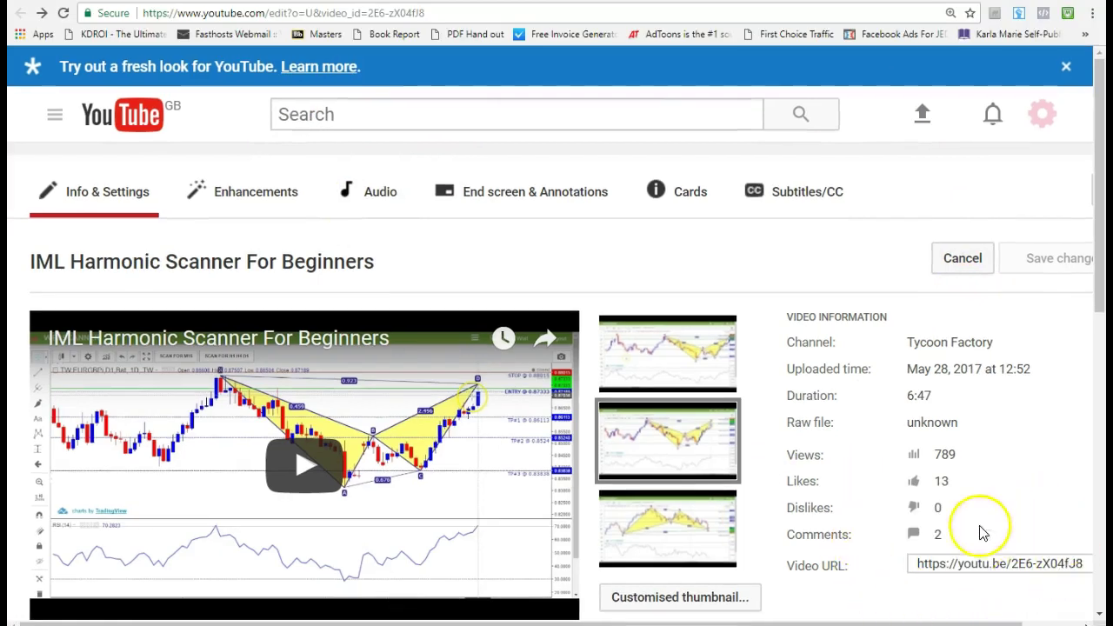
Copy the video's short URL and paste it into the address bar to load its watch page
{"action": "left_click", "coordinate": [965, 564]}
{"action": "right_click", "coordinate": [962, 566]}
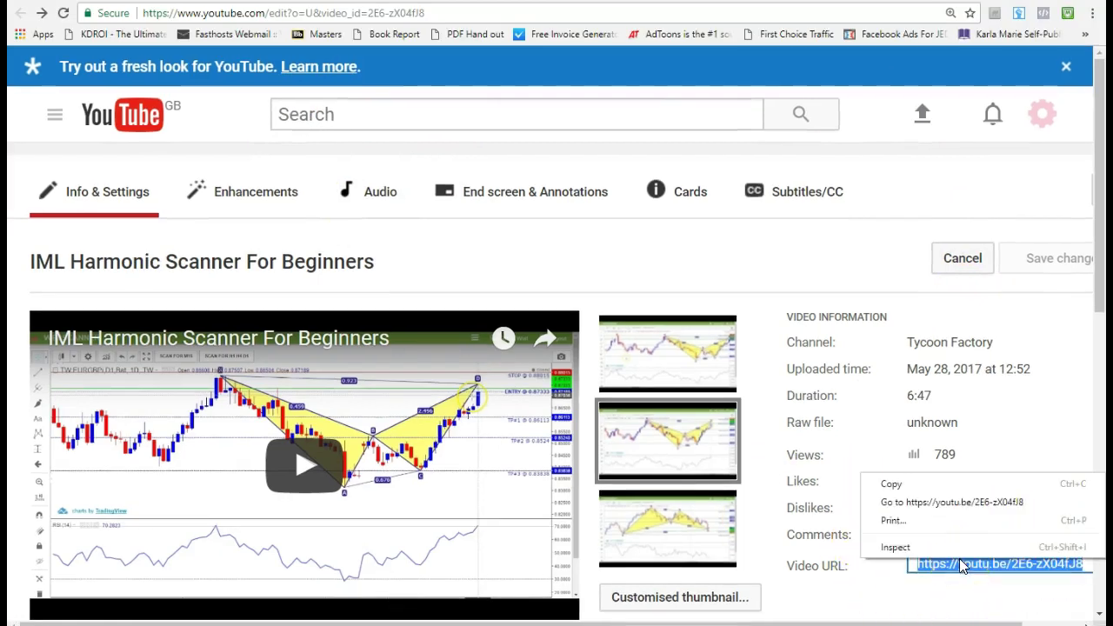
{"action": "left_click", "coordinate": [928, 485]}
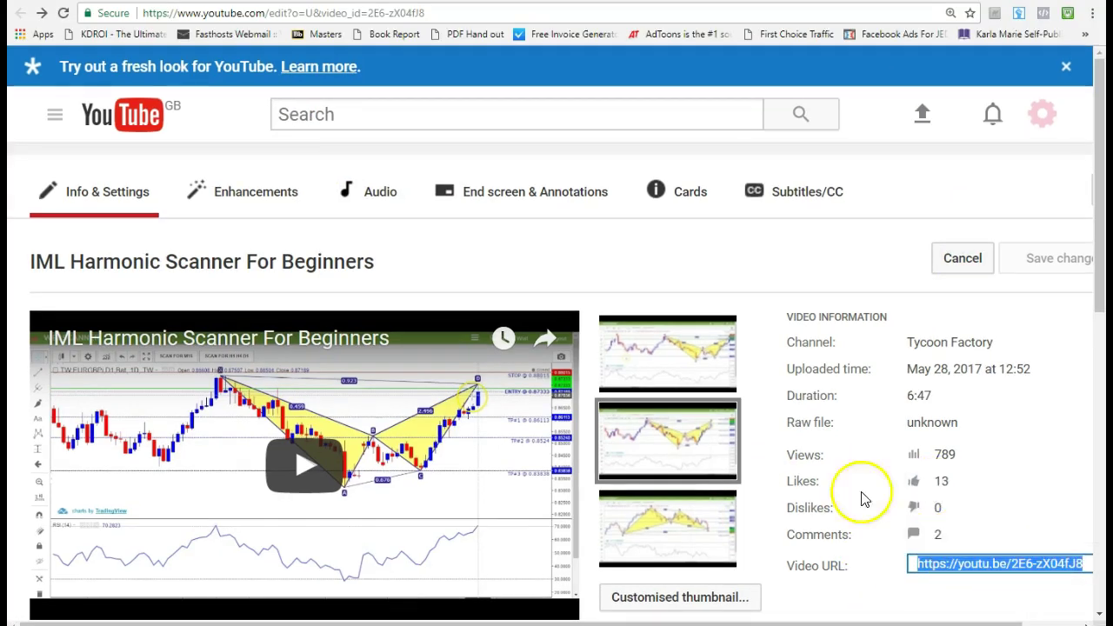
{"action": "left_click", "coordinate": [231, 16]}
{"action": "key", "text": "BackSpace"}
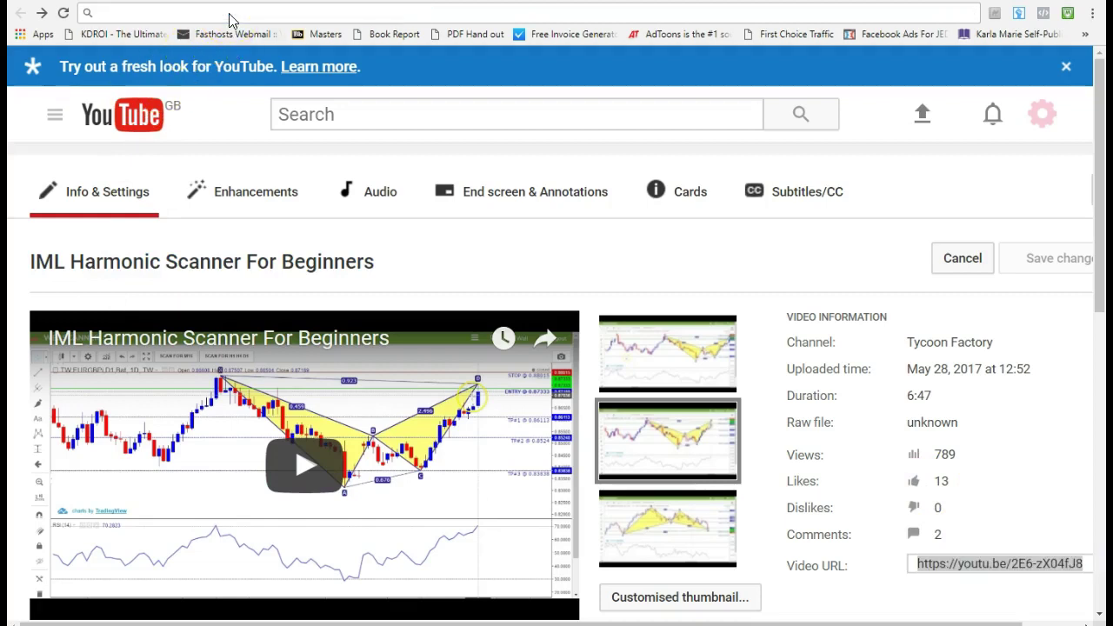
{"action": "right_click", "coordinate": [231, 14]}
{"action": "left_click", "coordinate": [254, 106]}
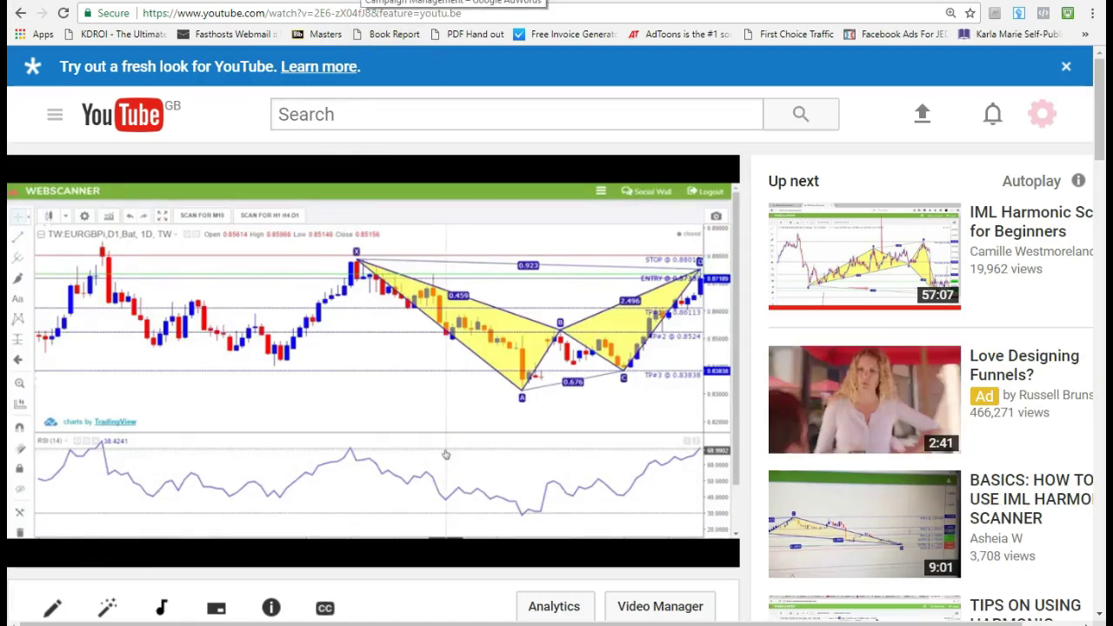
In AdWords, create a new Video campaign from the +CAMPAIGN menu, opening the Video – Standard form
{"action": "left_click", "coordinate": [453, 2]}
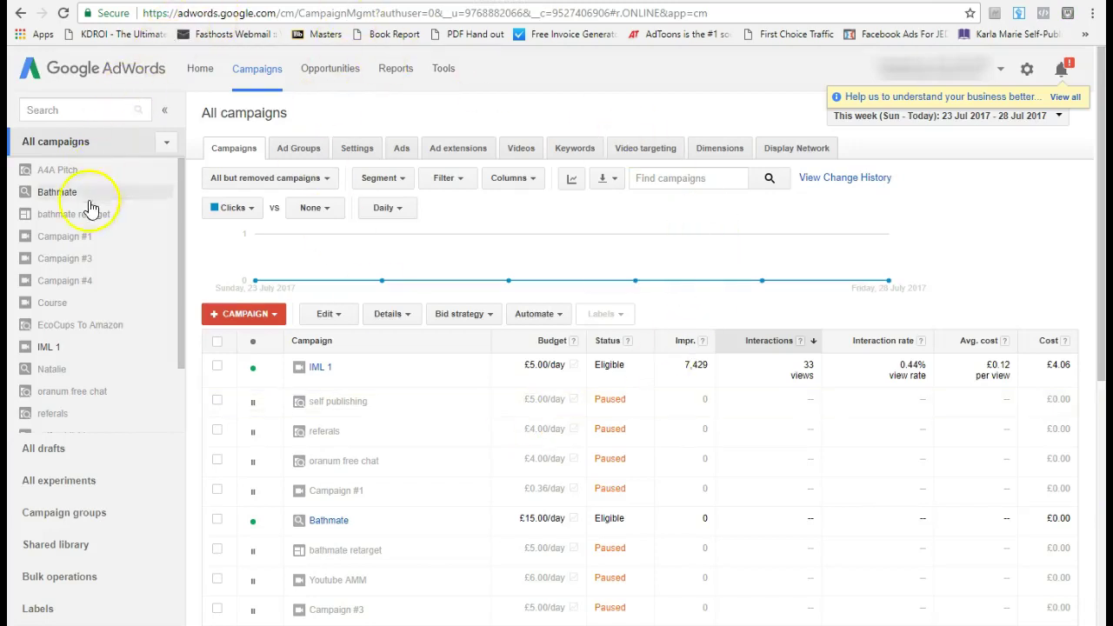
{"action": "left_click", "coordinate": [262, 318]}
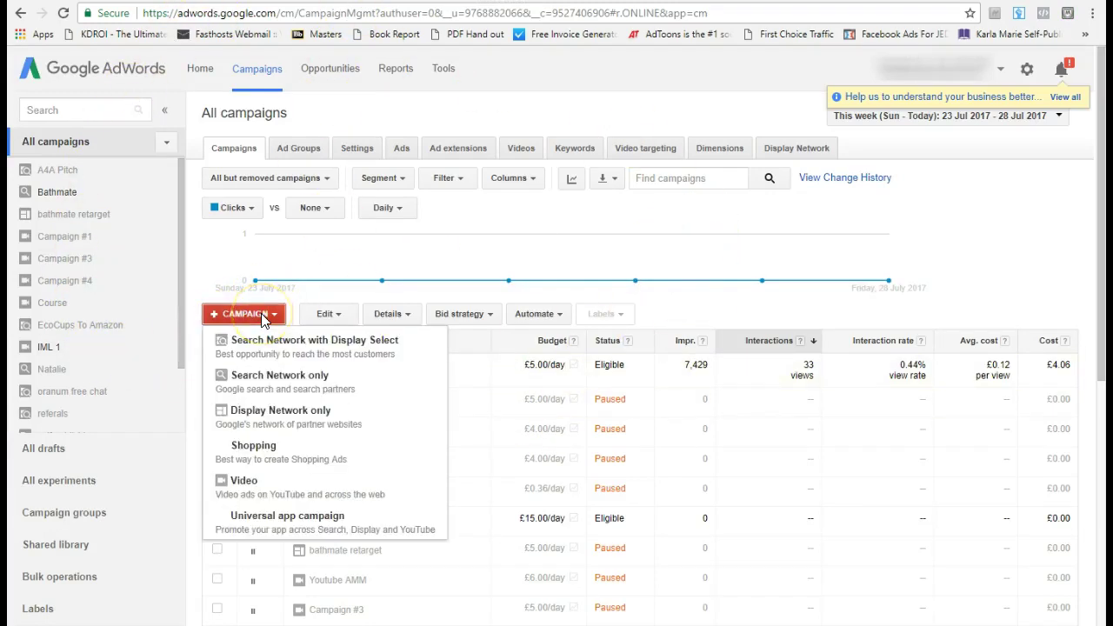
{"action": "left_click", "coordinate": [257, 491]}
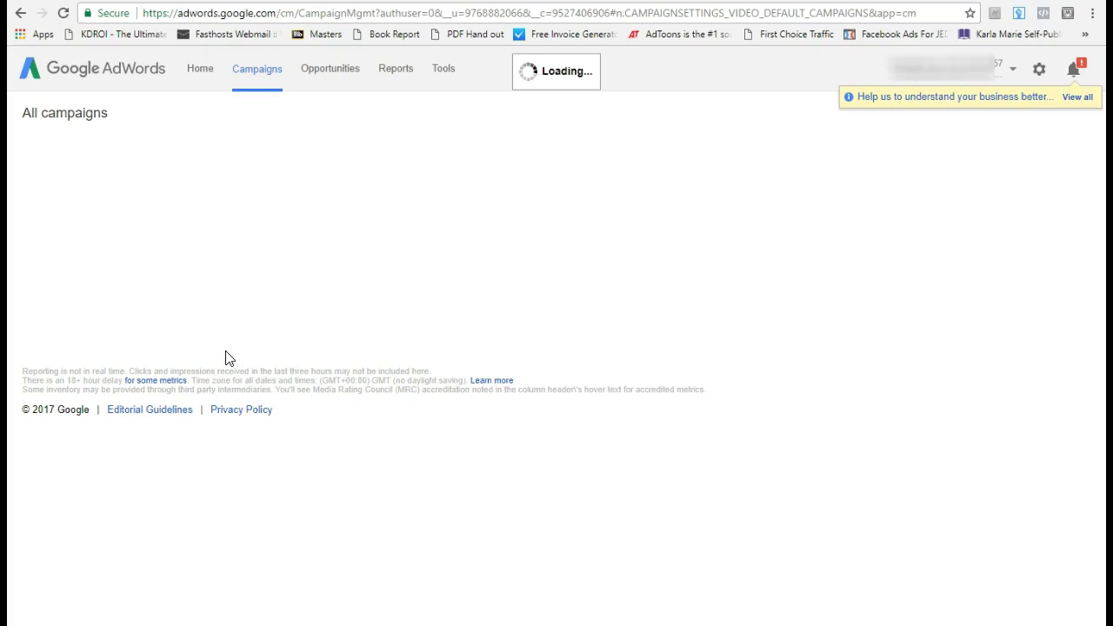
{"action": "left_click", "coordinate": [217, 323]}
{"action": "left_click", "coordinate": [216, 315]}
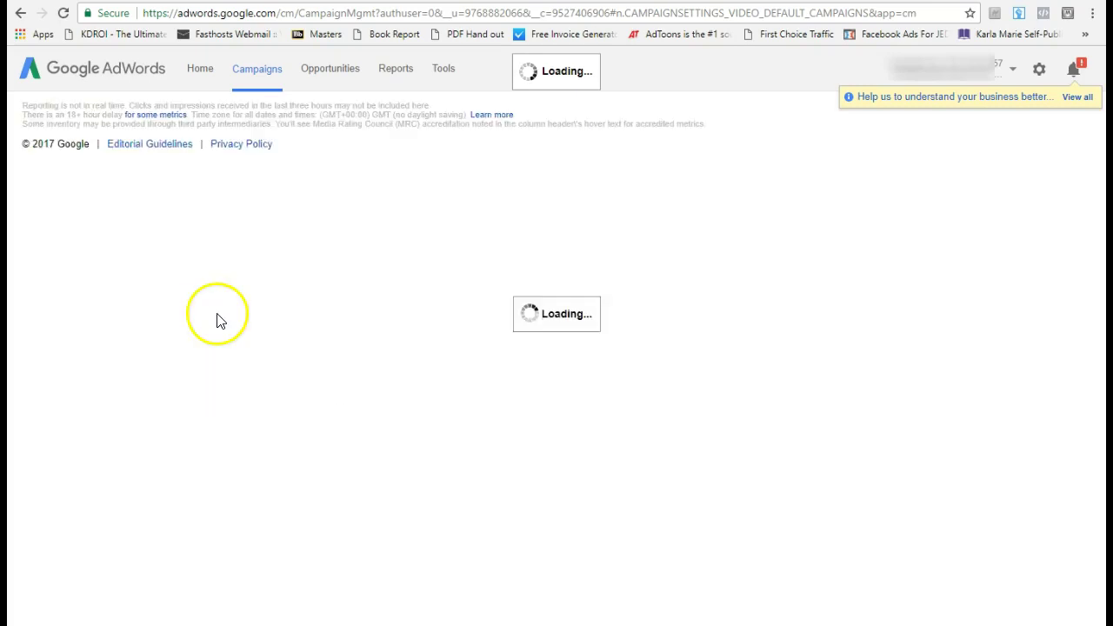
{"action": "left_click", "coordinate": [604, 313]}
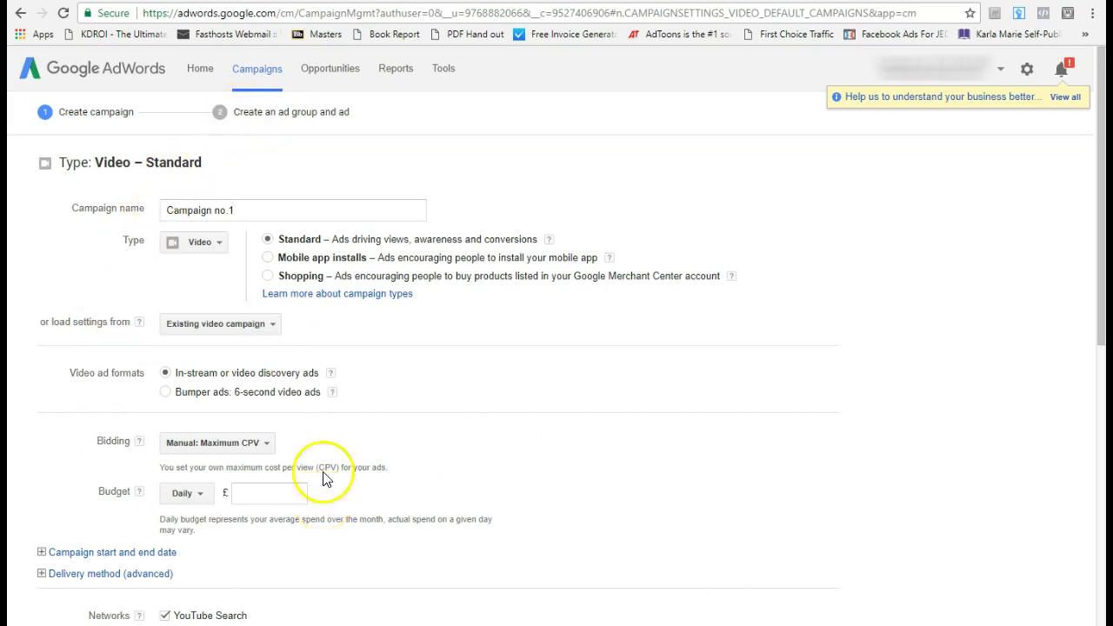
Replace the campaign name 'Campaign no.1' with 'Test'
{"action": "left_click", "coordinate": [279, 208]}
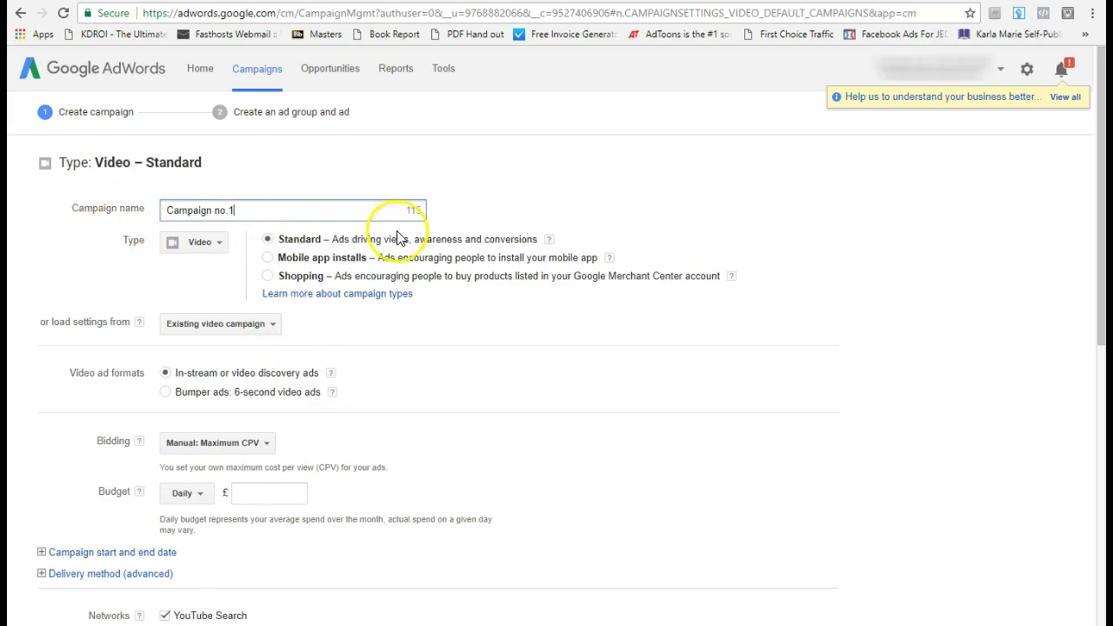
{"action": "left_click_drag", "start_coordinate": [233, 210], "coordinate": [143, 207]}
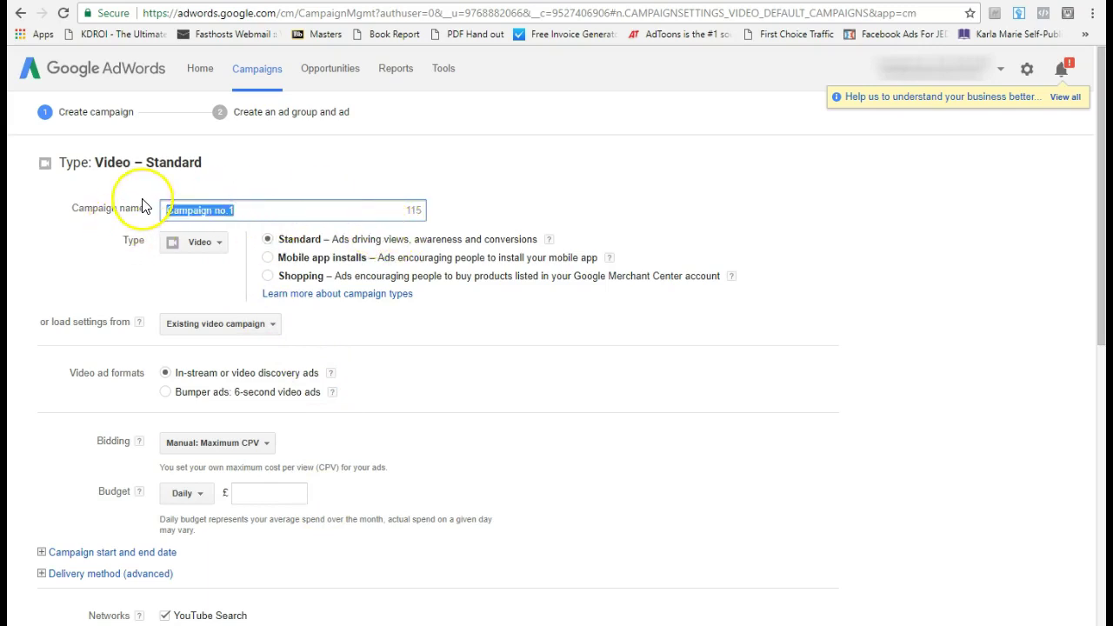
{"action": "type", "text": "Test"}
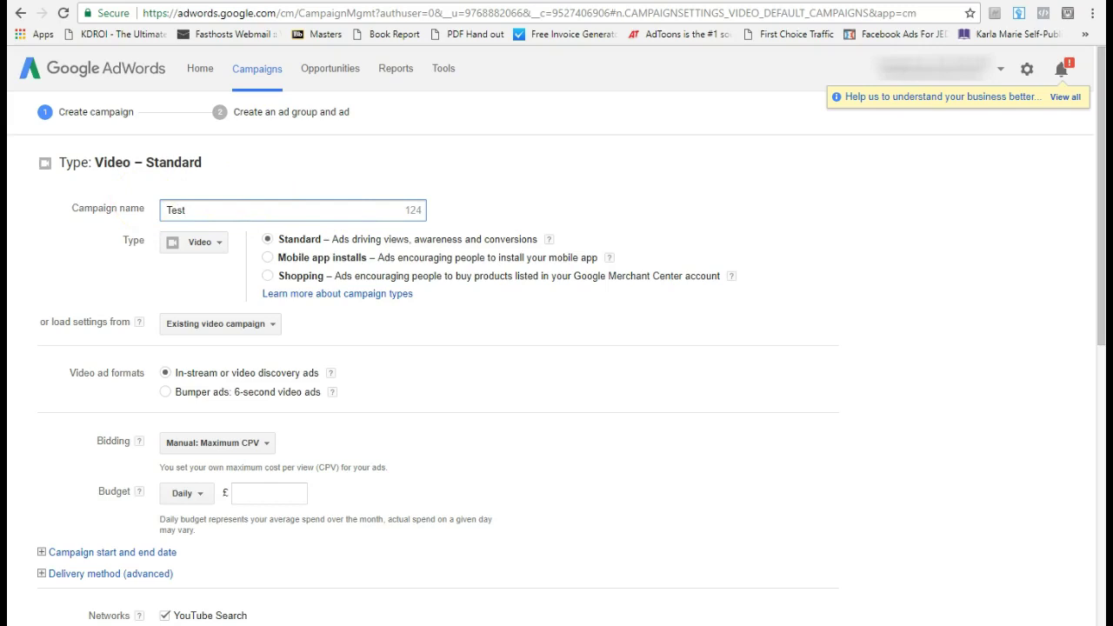
{"action": "left_click", "coordinate": [354, 373]}
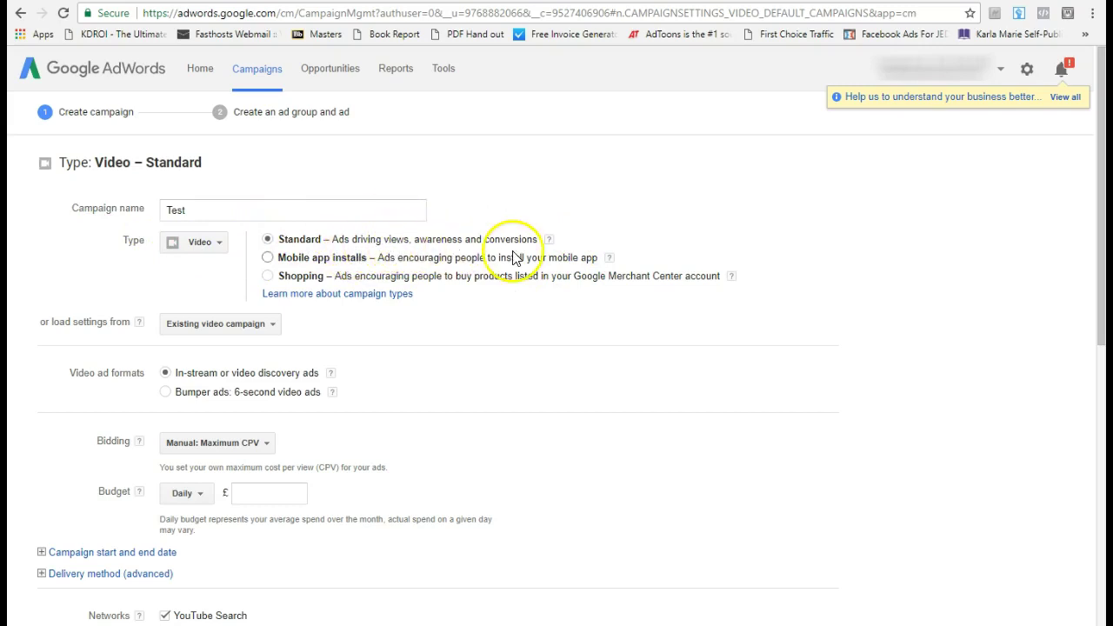
{"action": "scroll", "coordinate": [508, 320], "scroll_direction": "down", "scroll_amount": 1}
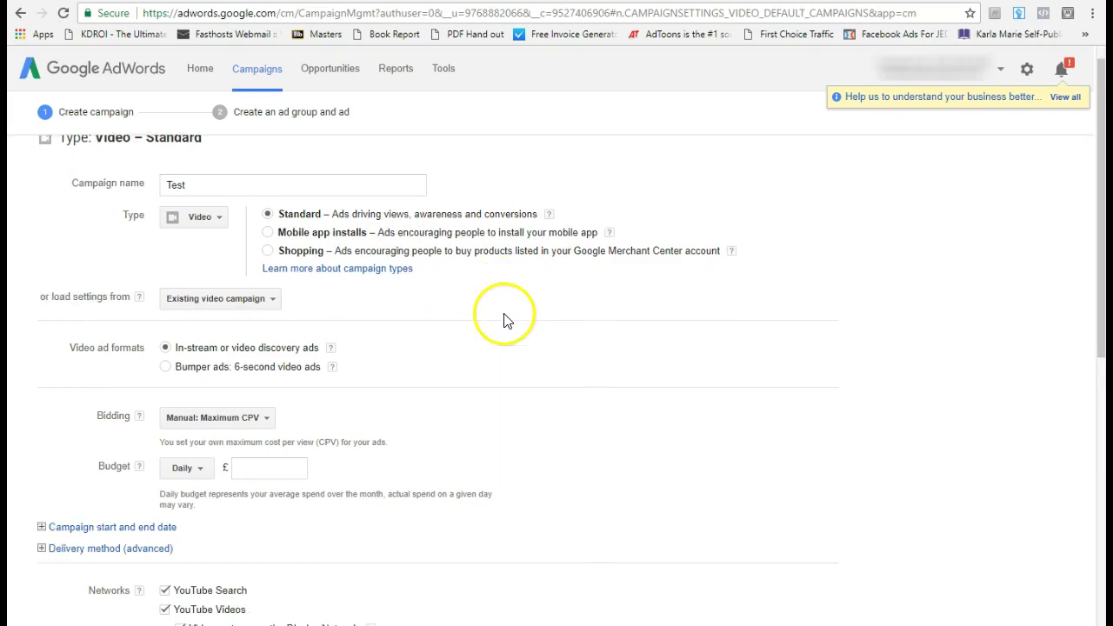
{"action": "scroll", "coordinate": [508, 320], "scroll_direction": "down", "scroll_amount": 2}
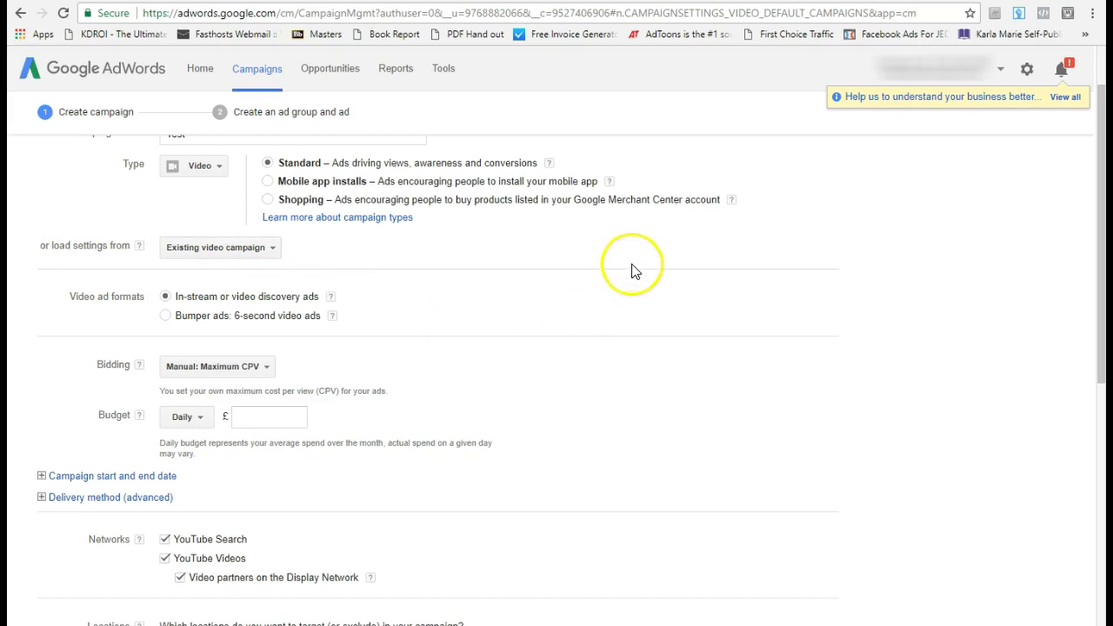
{"action": "scroll", "coordinate": [632, 271], "scroll_direction": "down", "scroll_amount": 2}
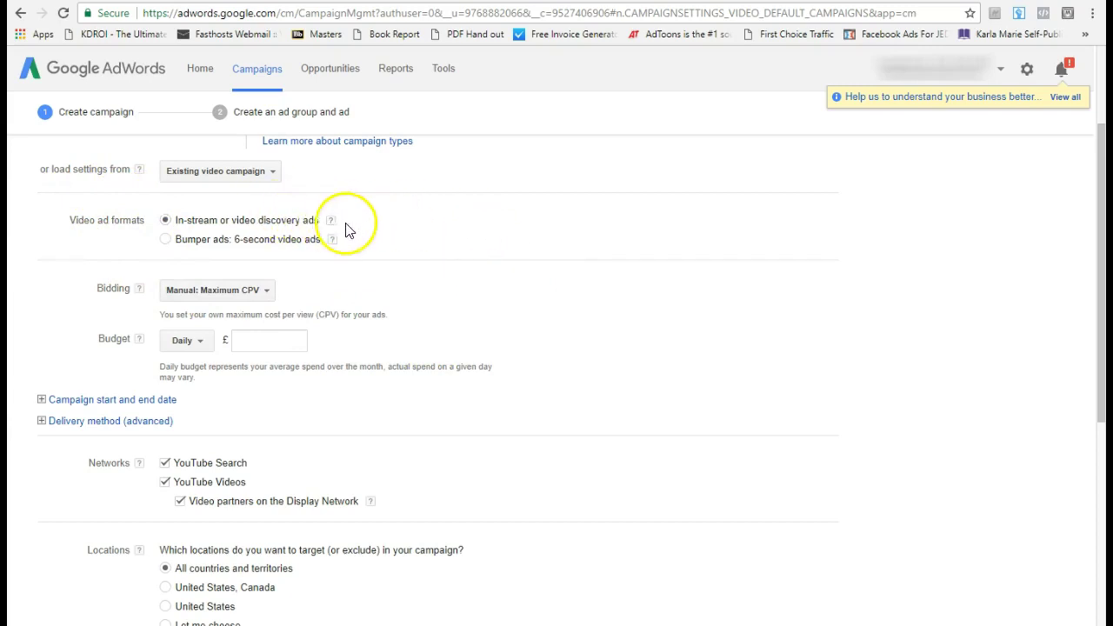
{"action": "mouse_move", "coordinate": [331, 223]}
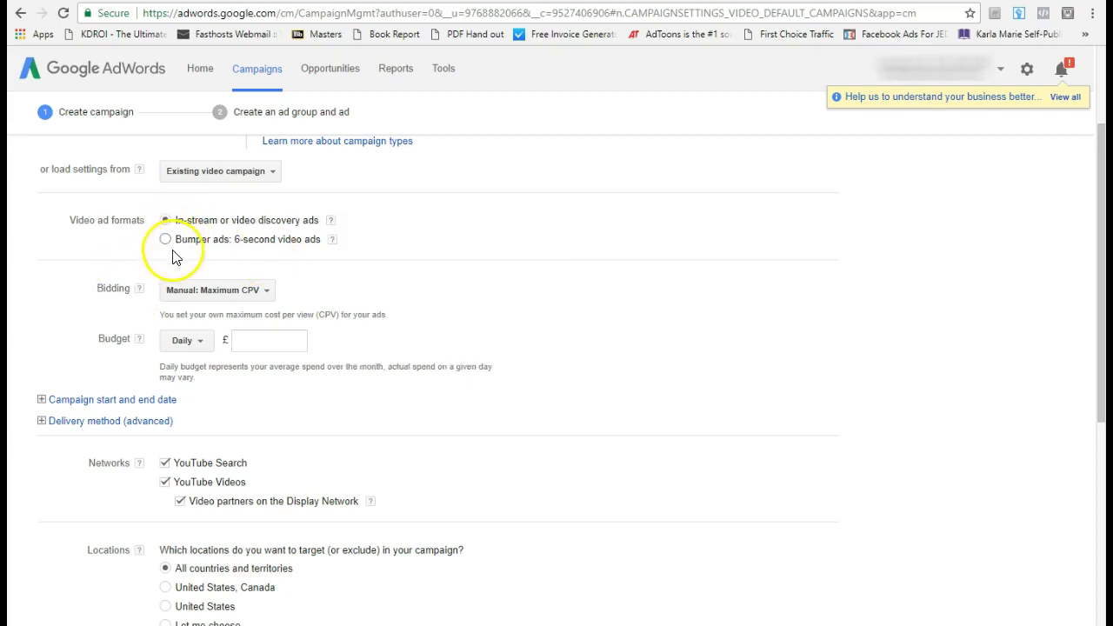
{"action": "left_click", "coordinate": [332, 240]}
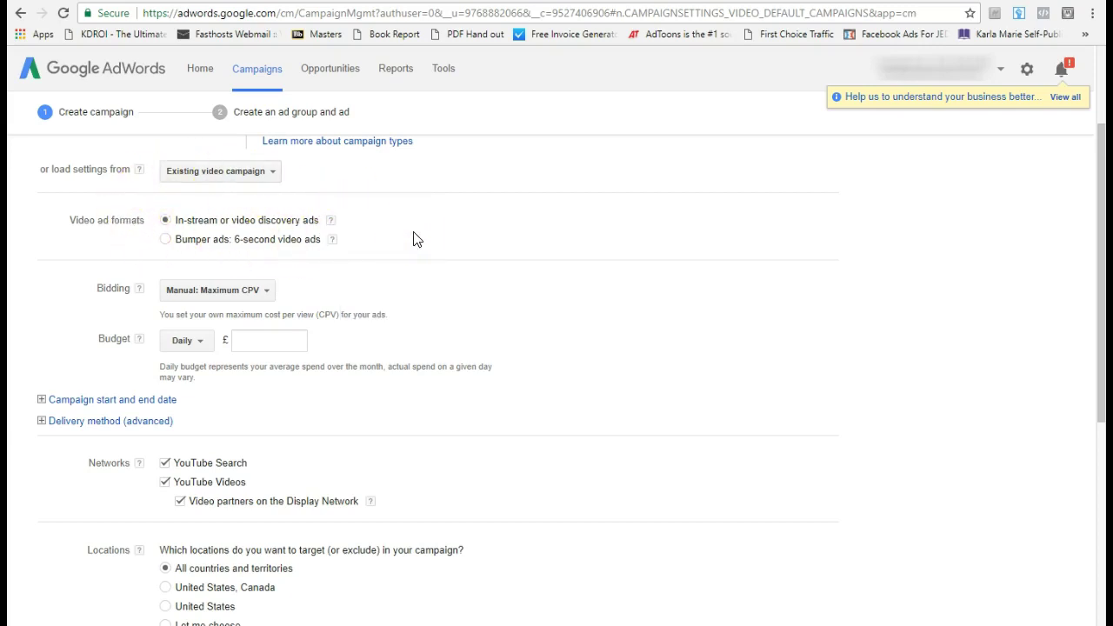
{"action": "scroll", "coordinate": [412, 240], "scroll_direction": "down", "scroll_amount": 1}
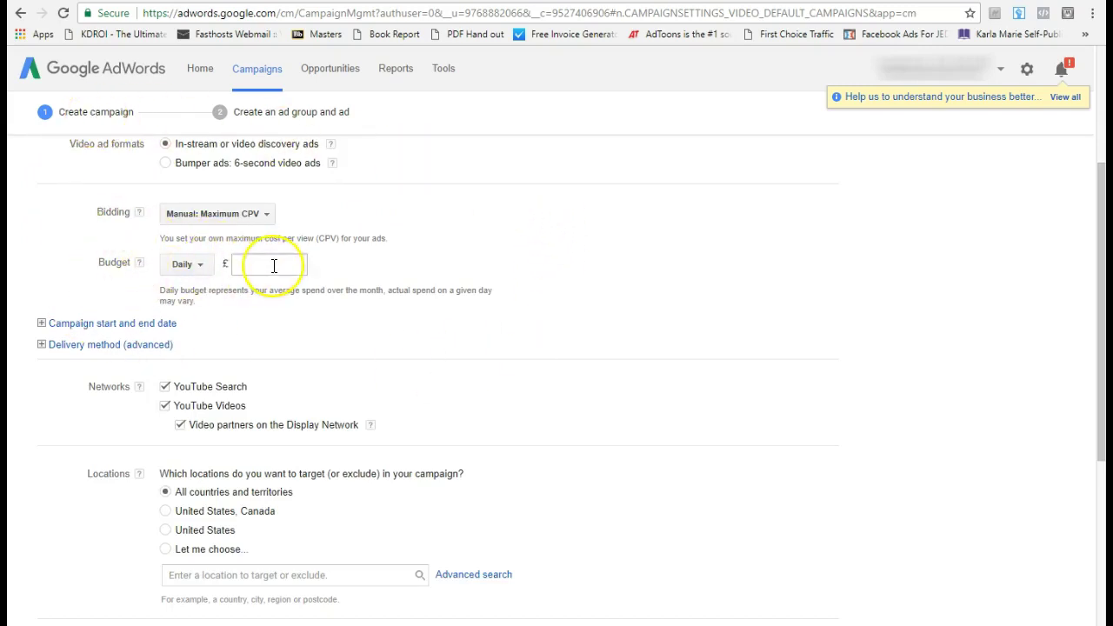
{"action": "left_click", "coordinate": [207, 268]}
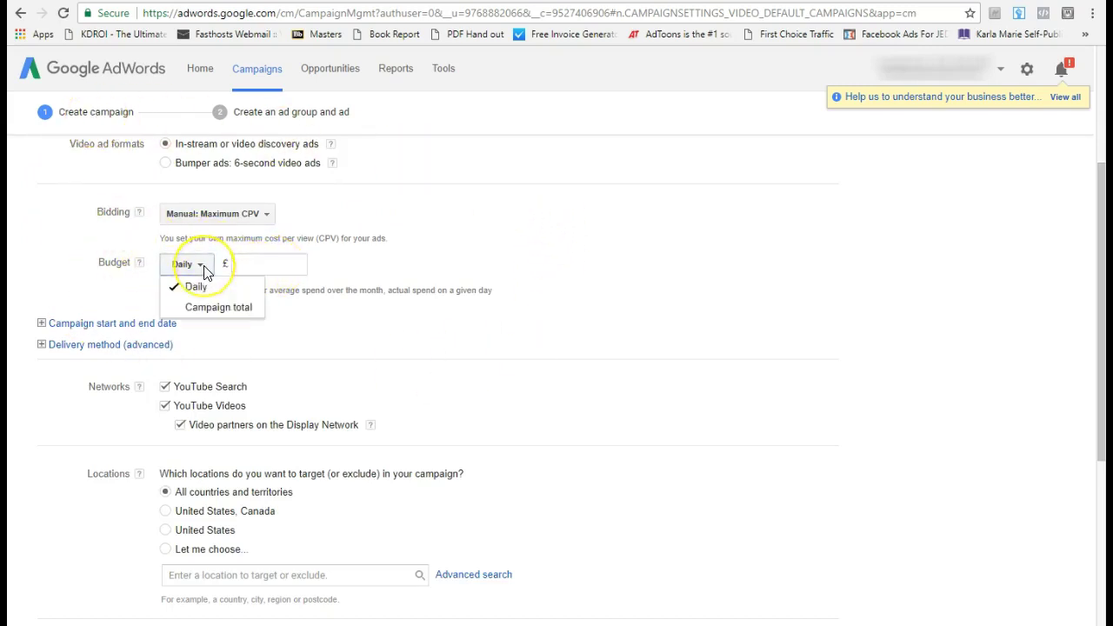
{"action": "left_click", "coordinate": [237, 313]}
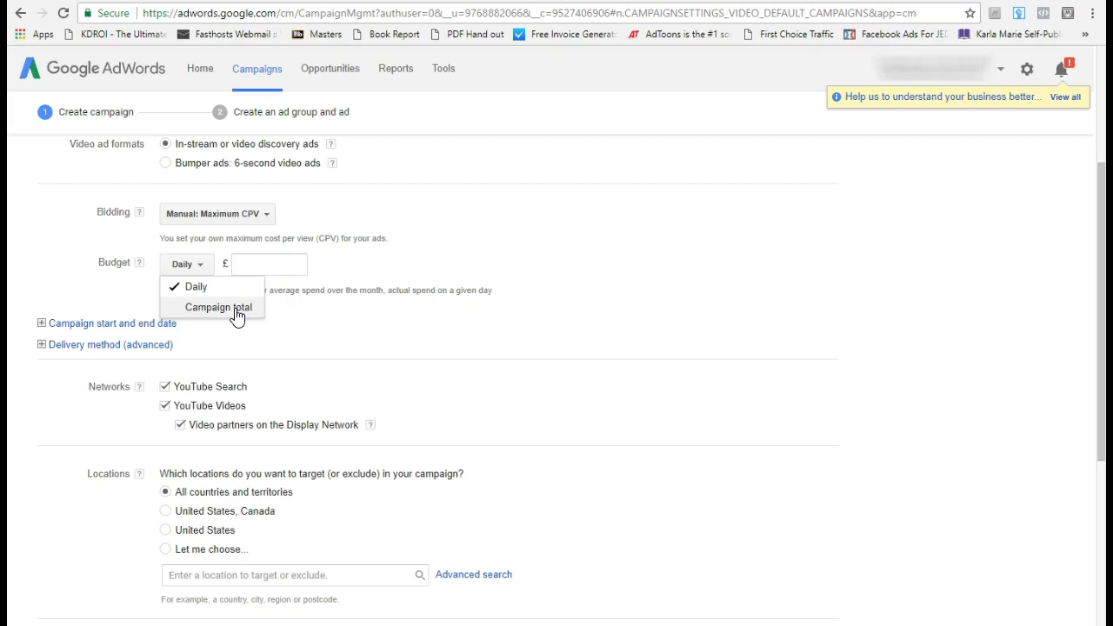
{"action": "left_click", "coordinate": [229, 287]}
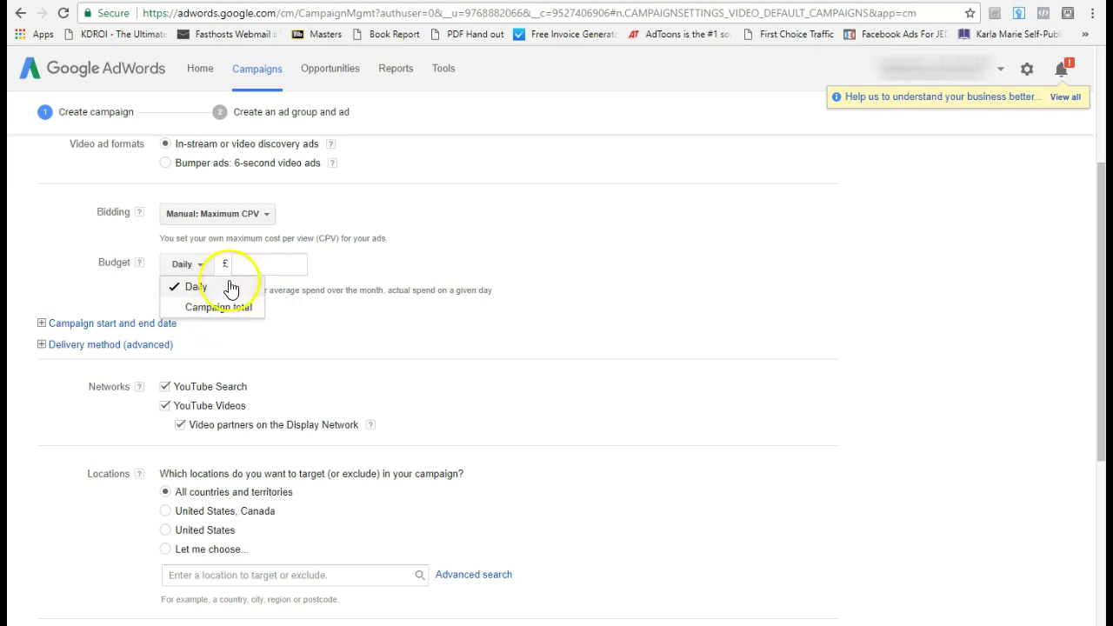
{"action": "left_click", "coordinate": [268, 268]}
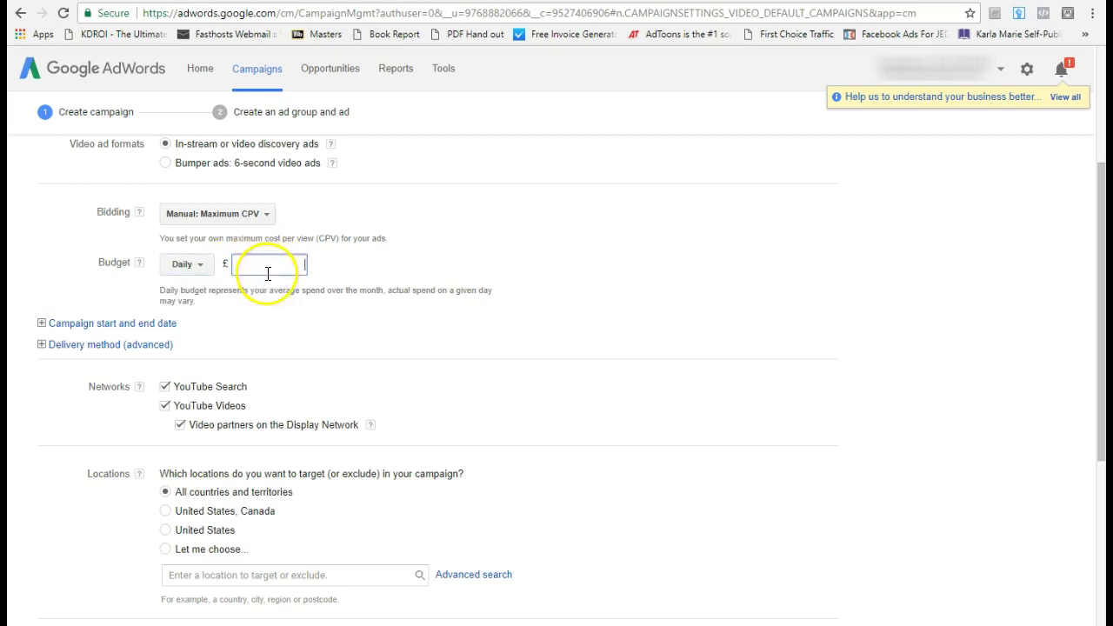
{"action": "key", "text": "Tab"}
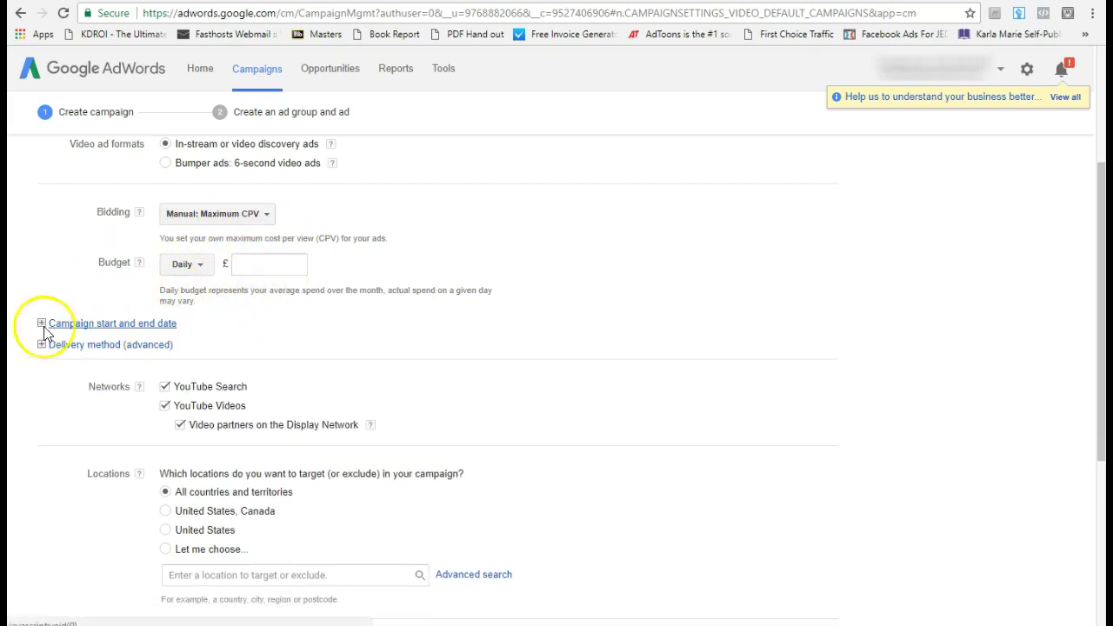
Expand the start and end dates, keeping 'As soon as ads are approved' and end date None
{"action": "left_click", "coordinate": [96, 329]}
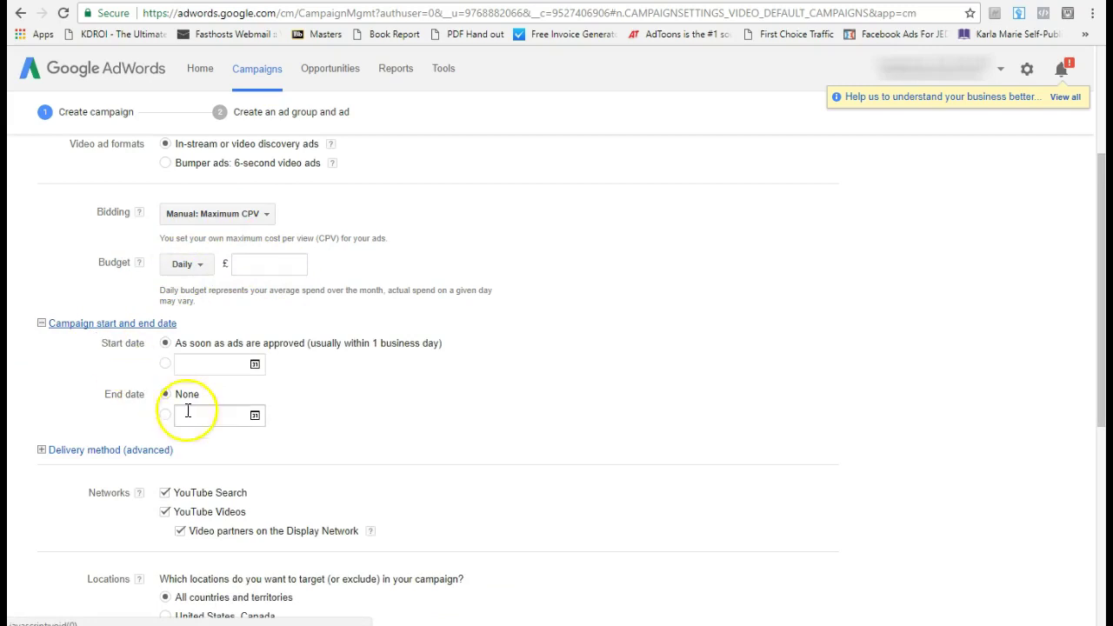
{"action": "left_click", "coordinate": [154, 346]}
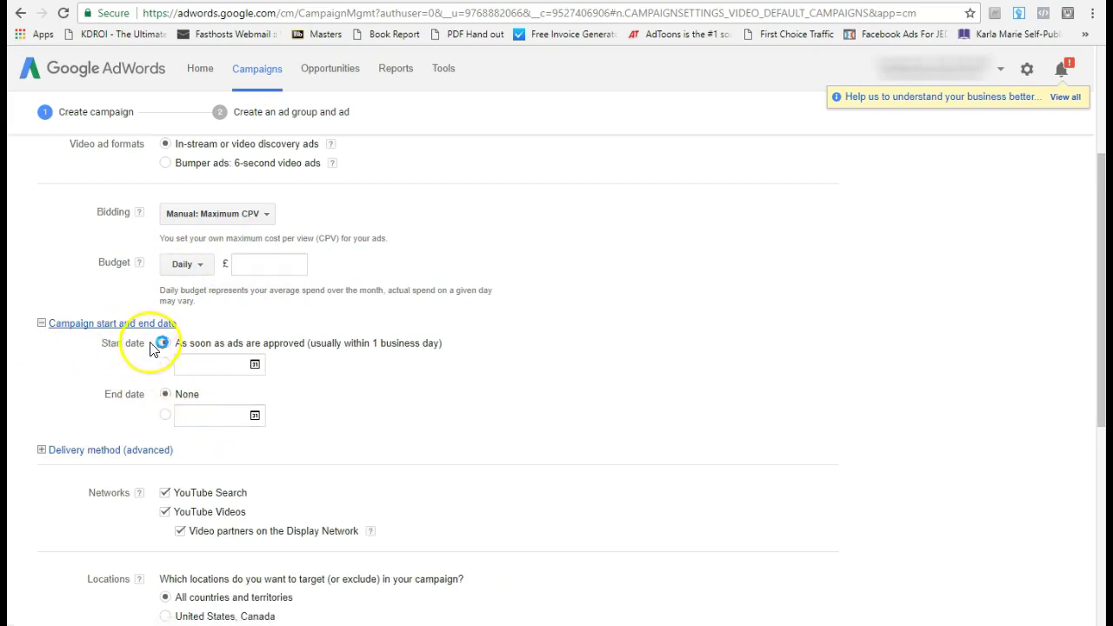
{"action": "left_click", "coordinate": [128, 418]}
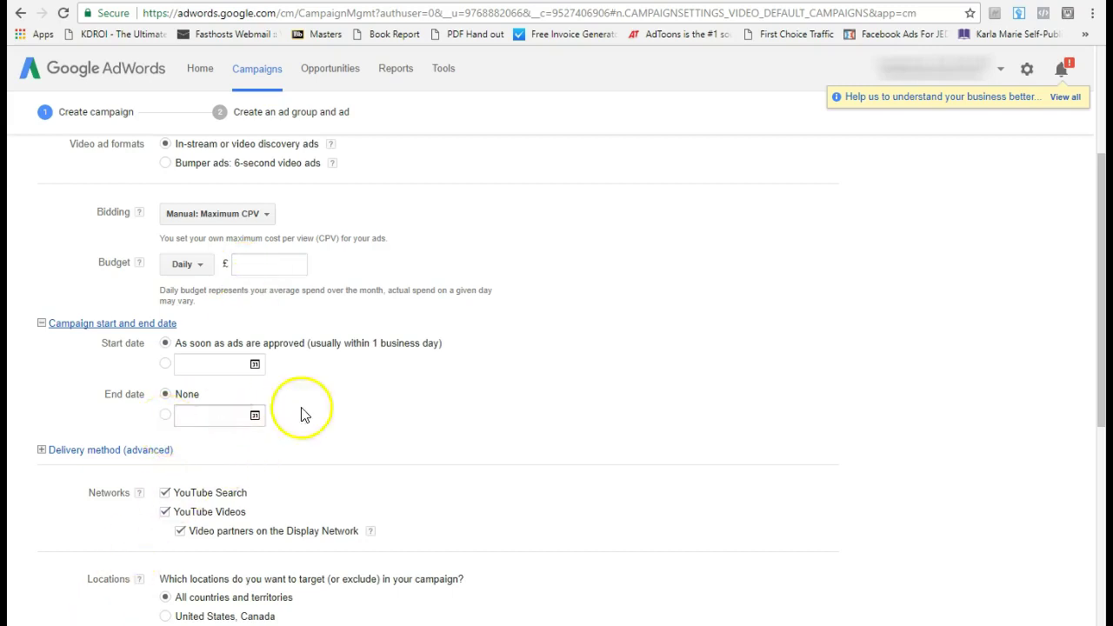
Expand Delivery method (advanced), leaving Standard even delivery selected
{"action": "scroll", "coordinate": [397, 398], "scroll_direction": "down", "scroll_amount": 2}
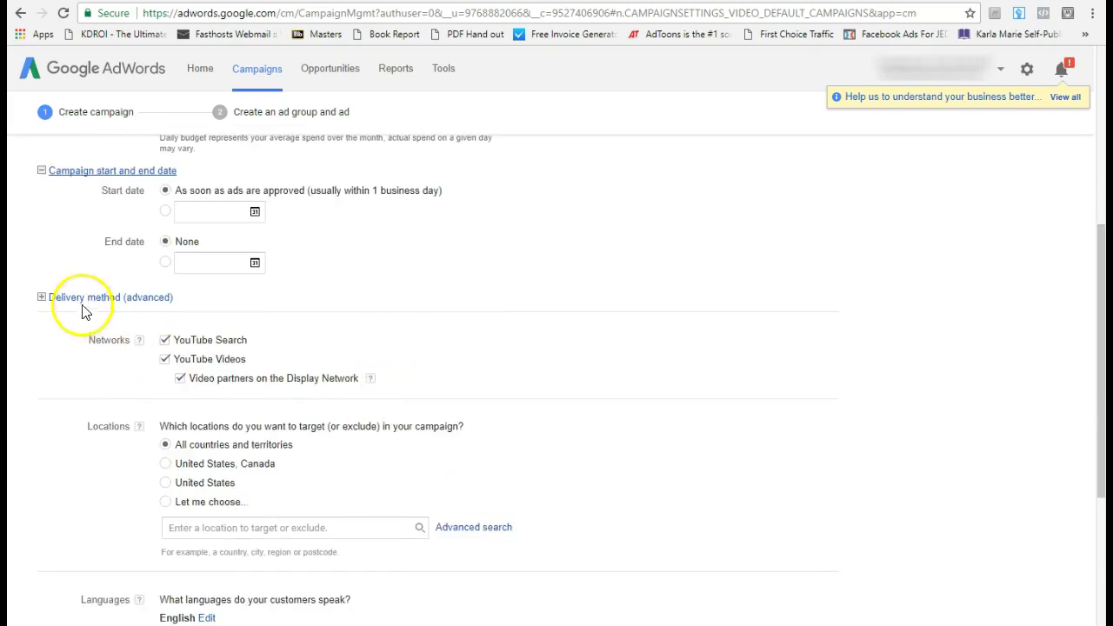
{"action": "left_click", "coordinate": [83, 299]}
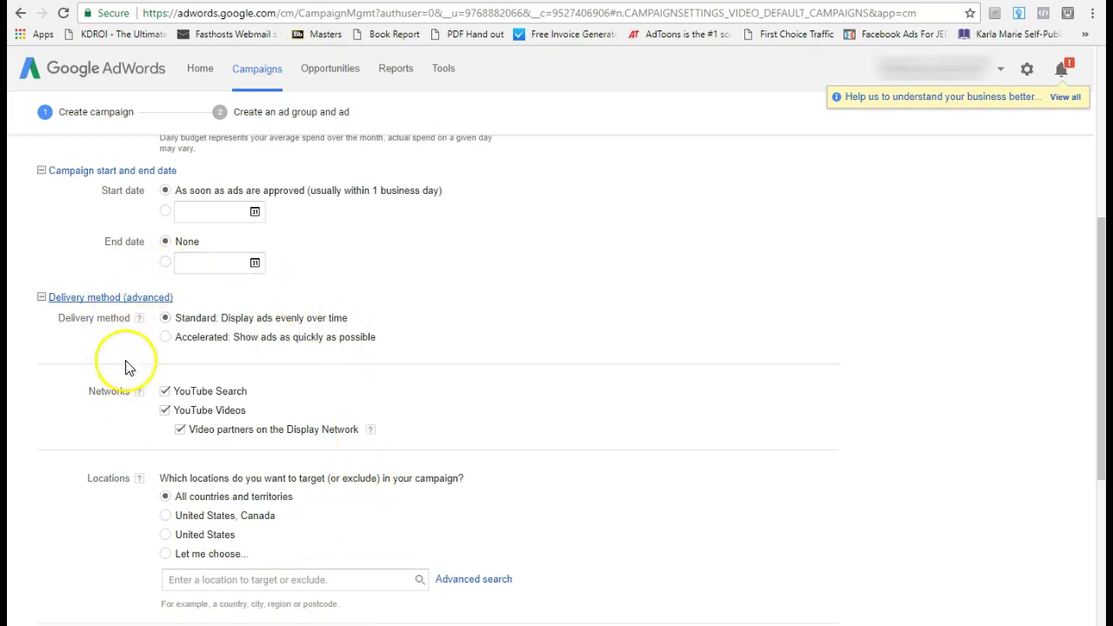
Uncheck 'Video partners on the Display Network', leaving YouTube Search and YouTube Videos checked
{"action": "scroll", "coordinate": [44, 304], "scroll_direction": "down", "scroll_amount": 1}
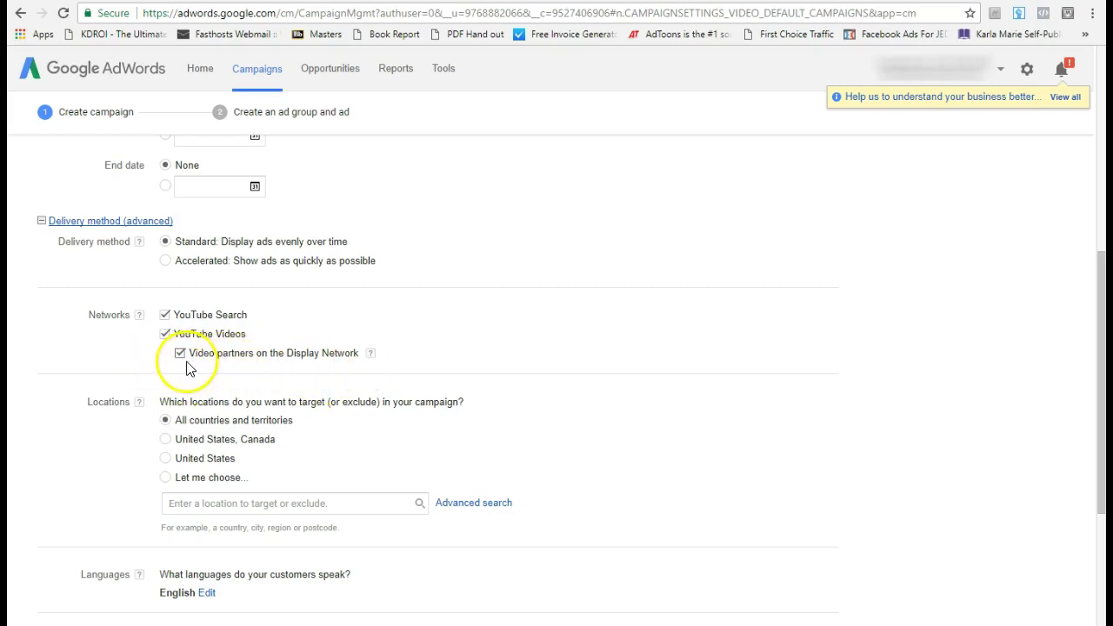
{"action": "left_click", "coordinate": [181, 356]}
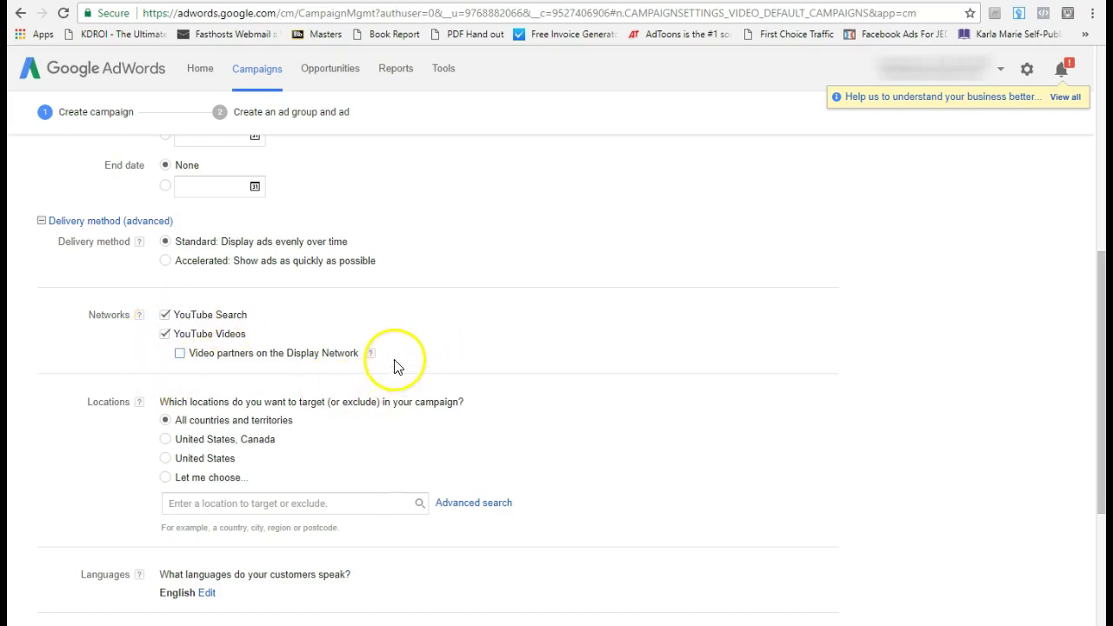
Set Locations to 'Let me choose...' and place the cursor in the location search box
{"action": "scroll", "coordinate": [392, 369], "scroll_direction": "down", "scroll_amount": 1}
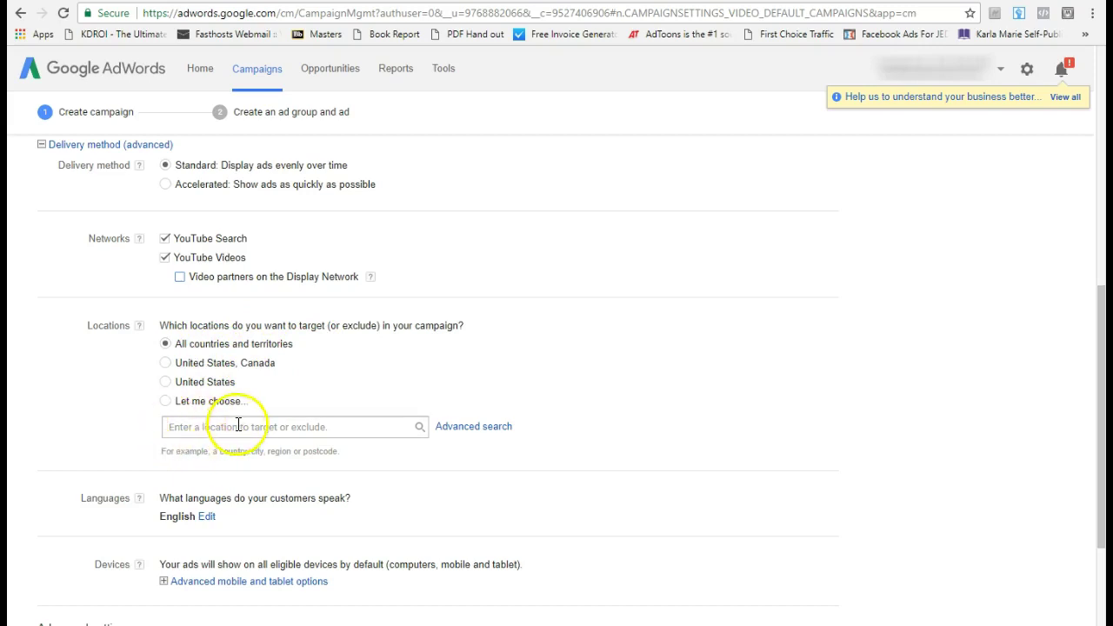
{"action": "left_click", "coordinate": [166, 403]}
{"action": "left_click", "coordinate": [219, 426]}
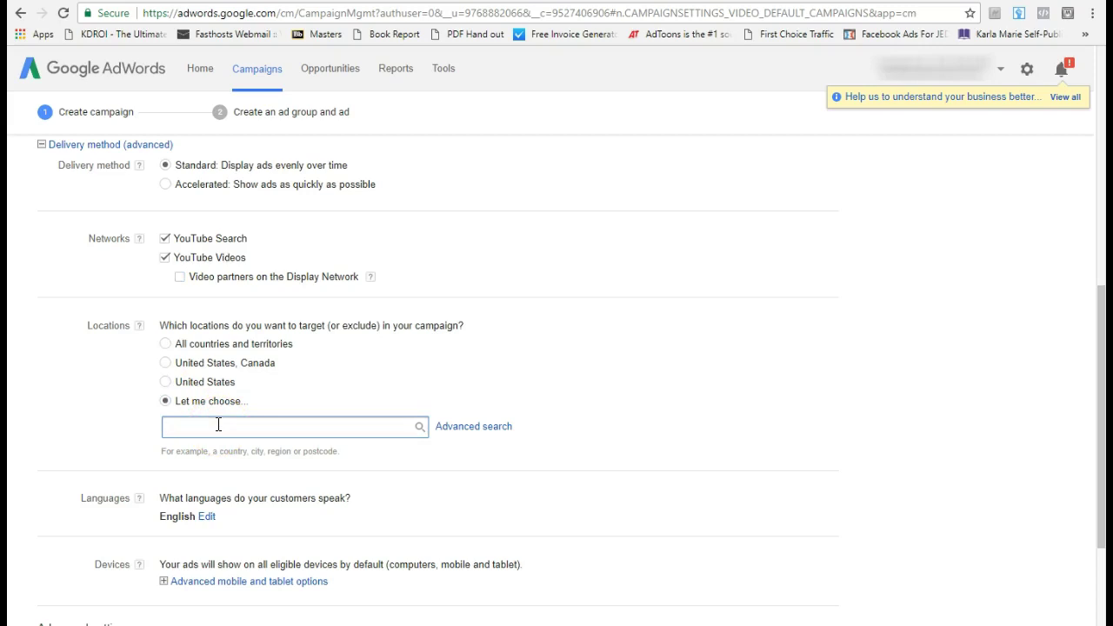
{"action": "scroll", "coordinate": [586, 408], "scroll_direction": "down", "scroll_amount": 3}
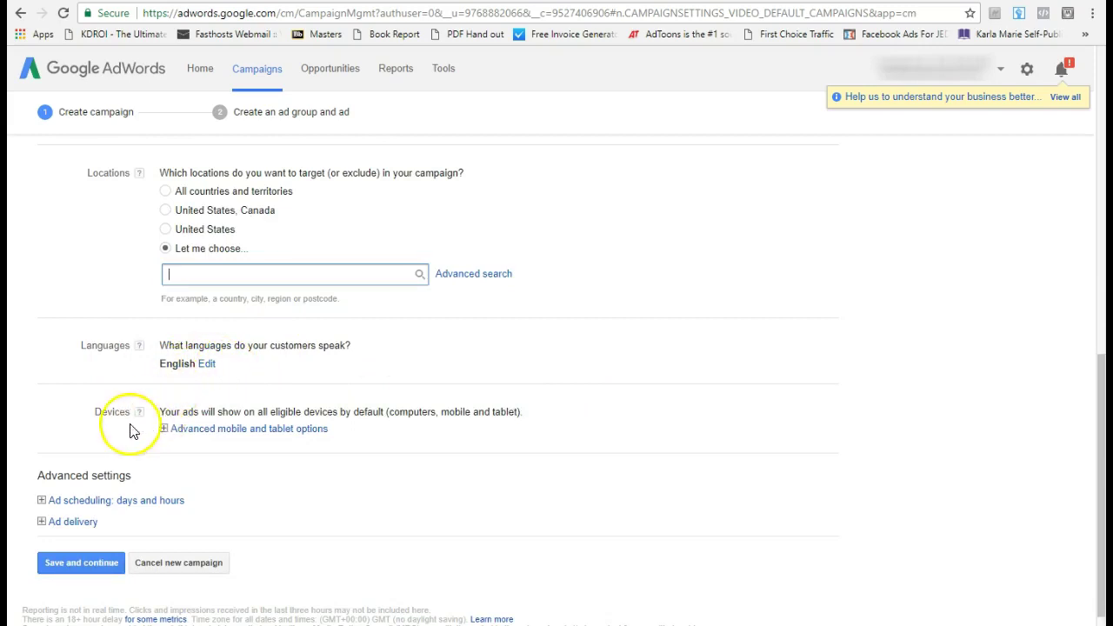
Expand Advanced mobile and tablet options and set the Computer bid adjustment to 'Decrease by'
{"action": "left_click", "coordinate": [209, 432]}
{"action": "scroll", "coordinate": [549, 437], "scroll_direction": "down", "scroll_amount": 3}
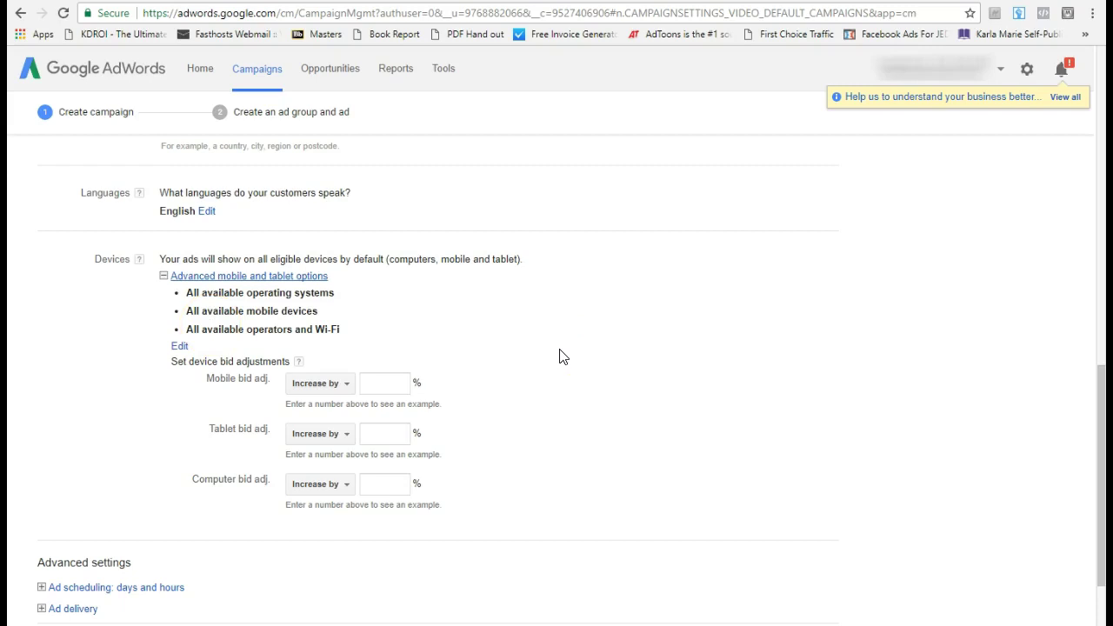
{"action": "scroll", "coordinate": [563, 357], "scroll_direction": "down", "scroll_amount": 1}
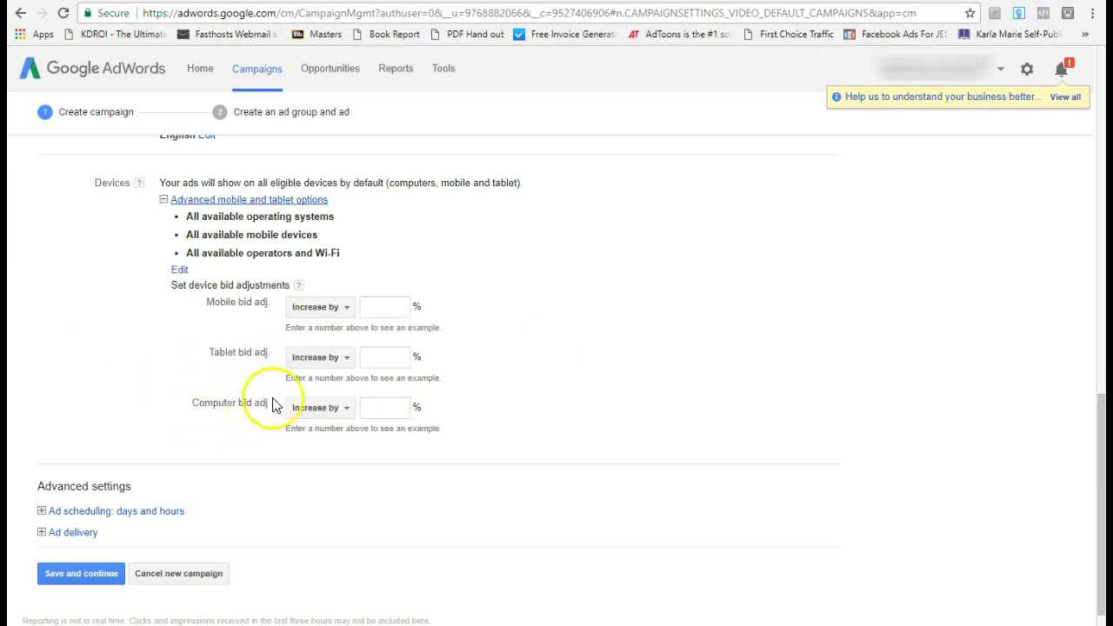
{"action": "left_click", "coordinate": [335, 308]}
{"action": "left_click", "coordinate": [335, 310]}
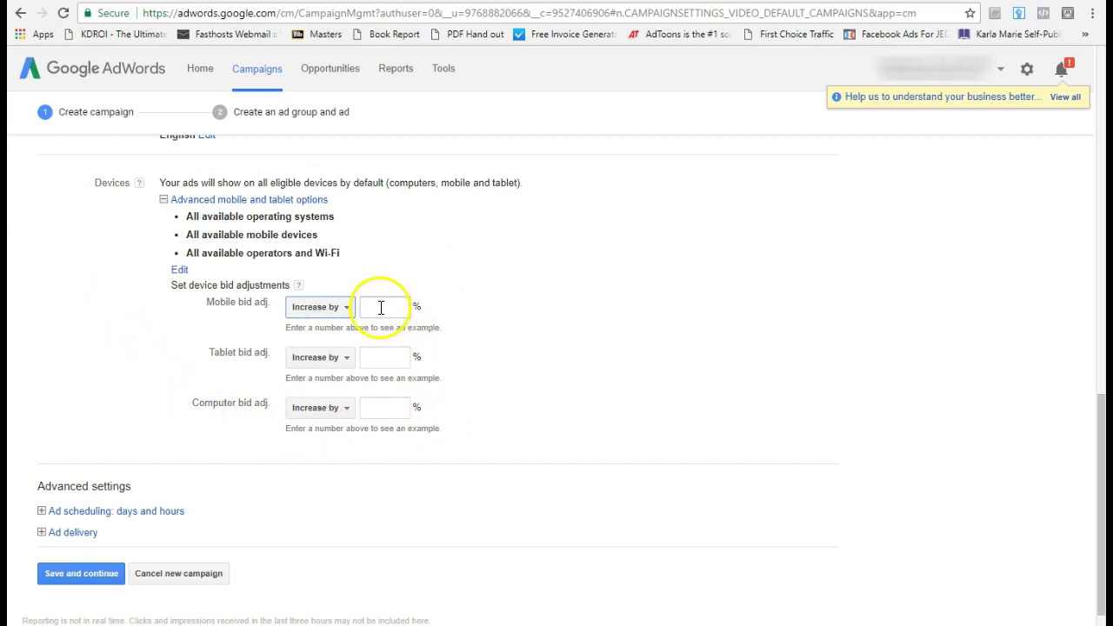
{"action": "left_click", "coordinate": [318, 416]}
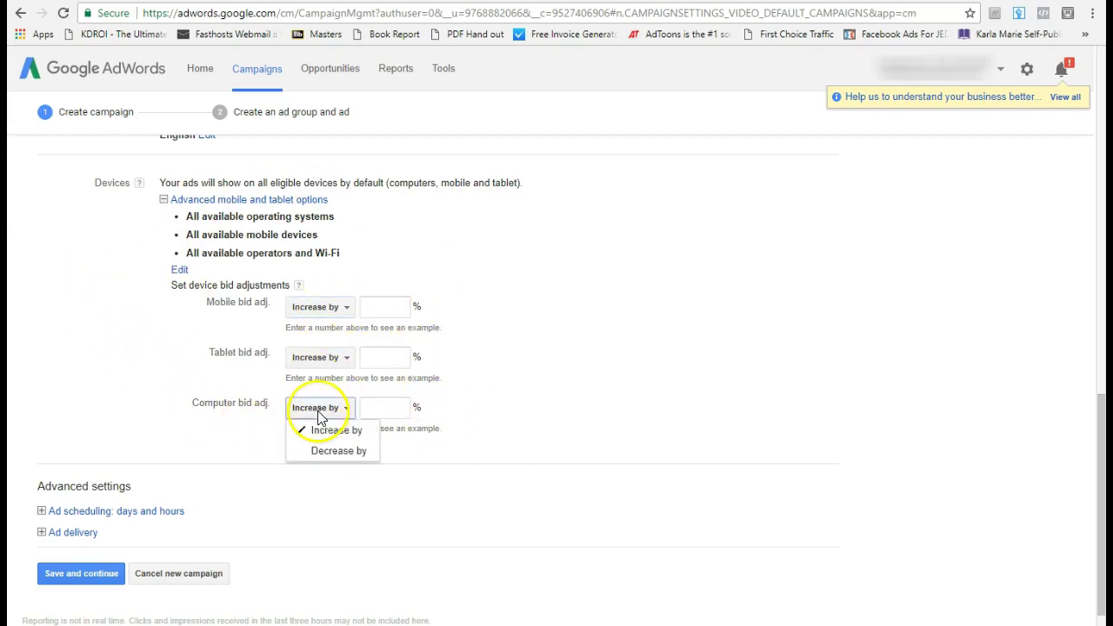
{"action": "left_click", "coordinate": [330, 454]}
{"action": "left_click", "coordinate": [386, 412]}
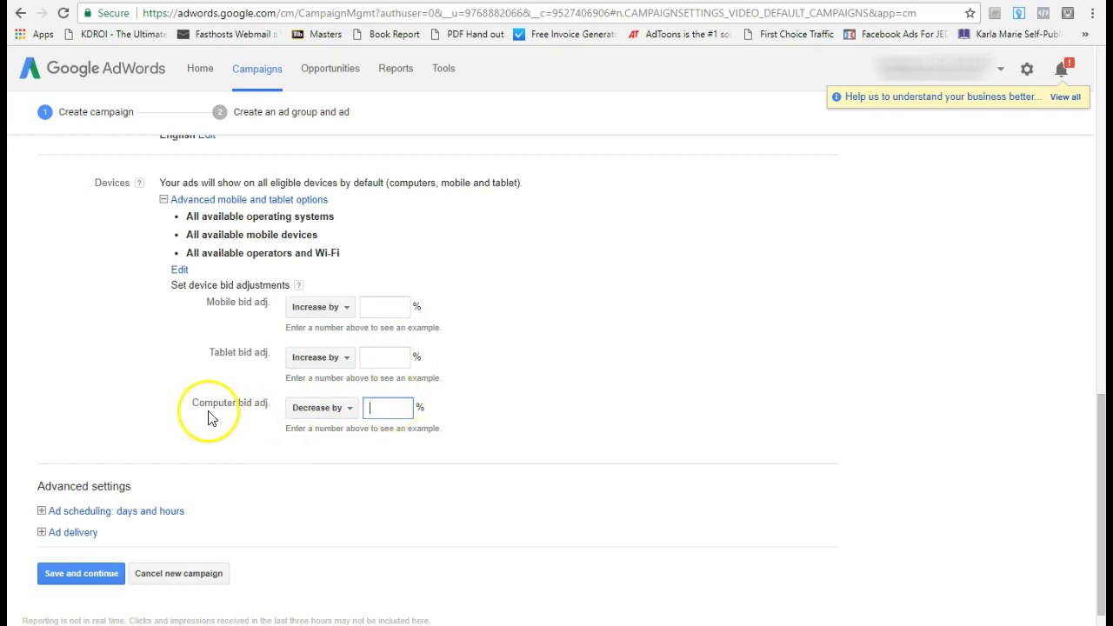
{"action": "scroll", "coordinate": [532, 416], "scroll_direction": "down", "scroll_amount": 1}
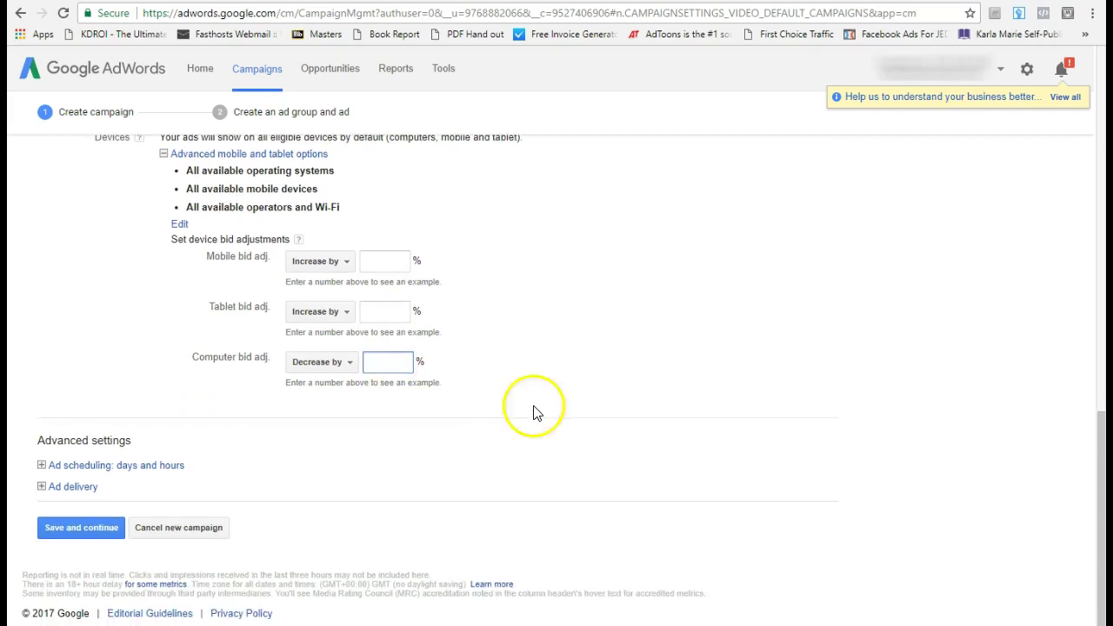
Expand Ad scheduling, keeping ads running on all days and hours
{"action": "left_click", "coordinate": [104, 470]}
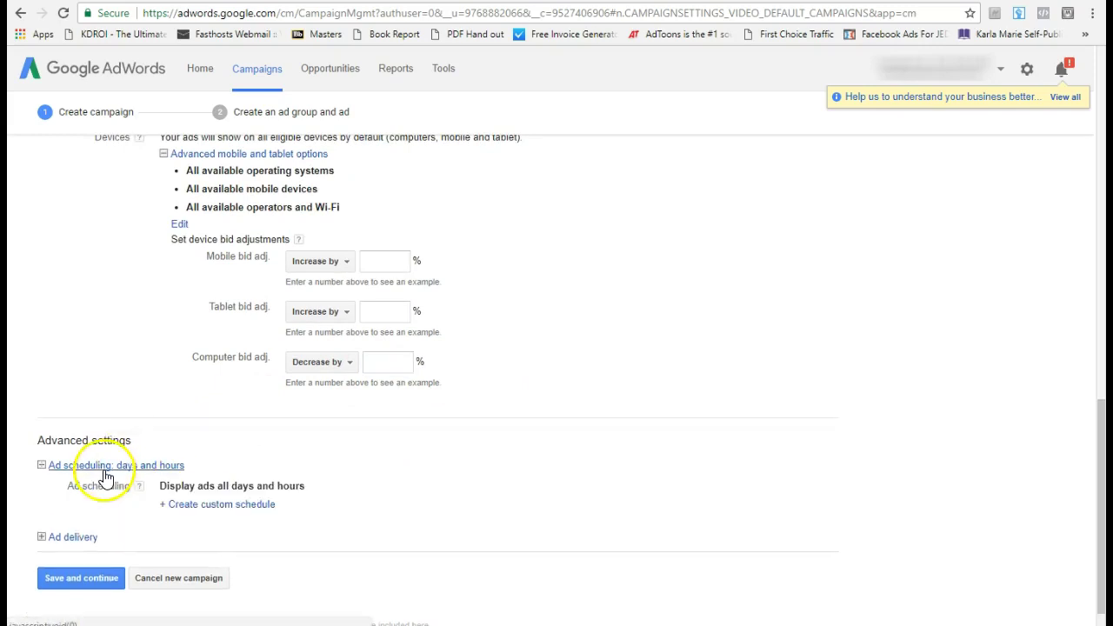
{"action": "scroll", "coordinate": [372, 478], "scroll_direction": "down", "scroll_amount": 1}
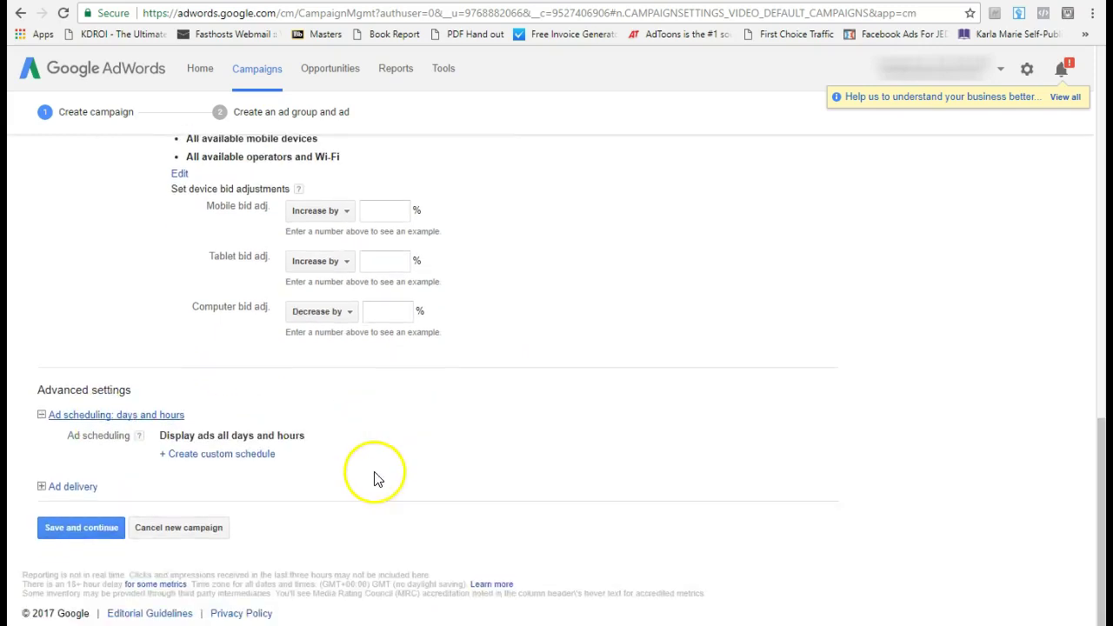
{"action": "left_click", "coordinate": [170, 462]}
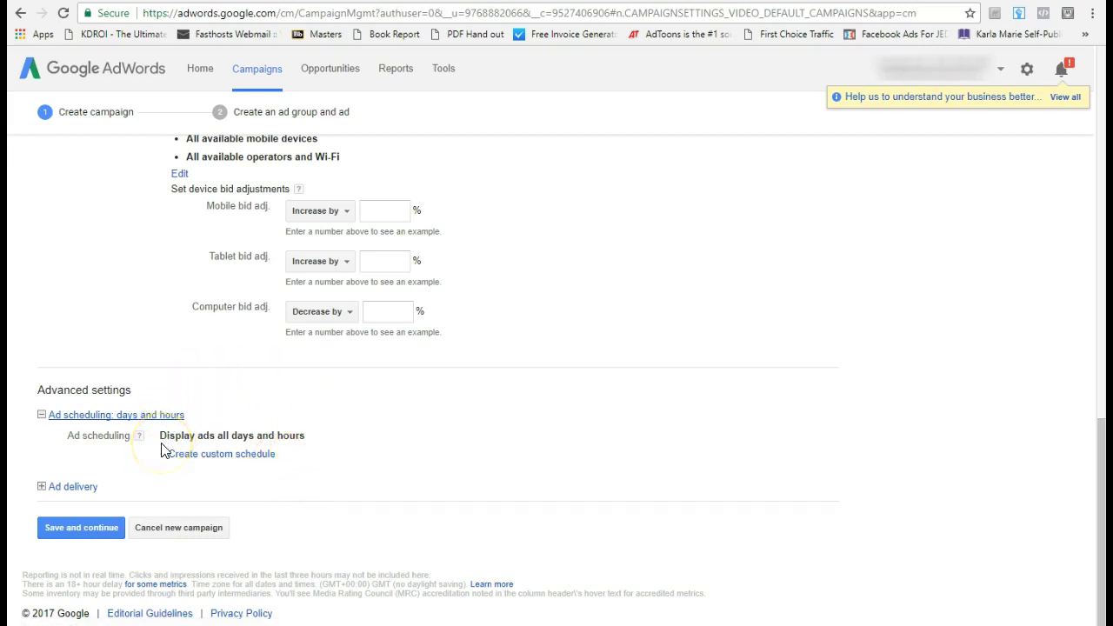
Expand Ad delivery and try a per-day views frequency cap, then remove it again
{"action": "left_click", "coordinate": [77, 488]}
{"action": "scroll", "coordinate": [572, 469], "scroll_direction": "down", "scroll_amount": 3}
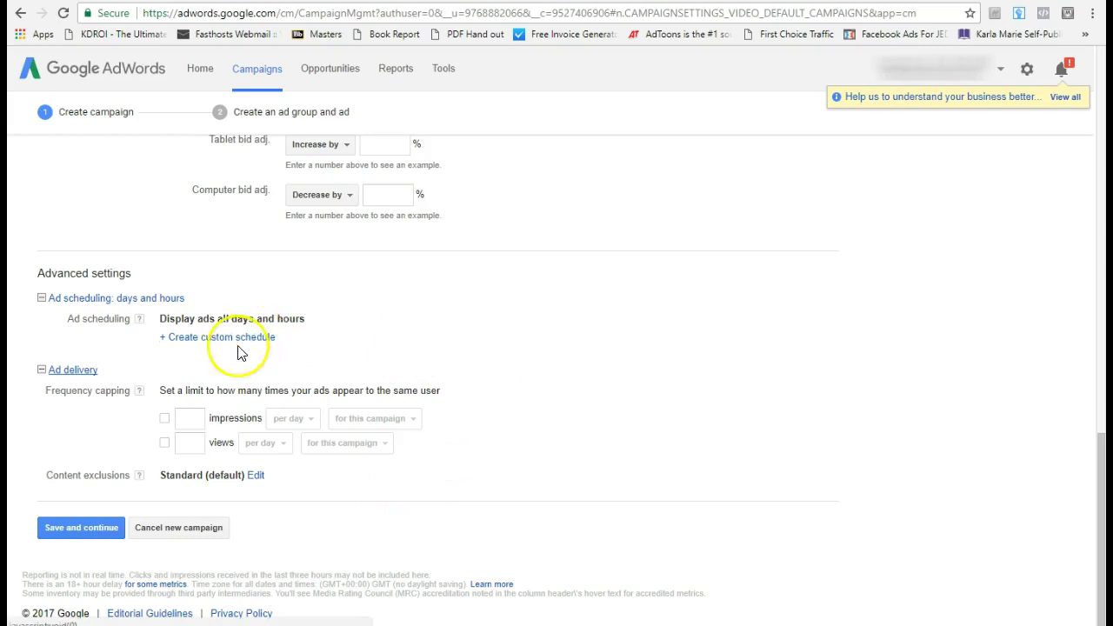
{"action": "left_click", "coordinate": [165, 444]}
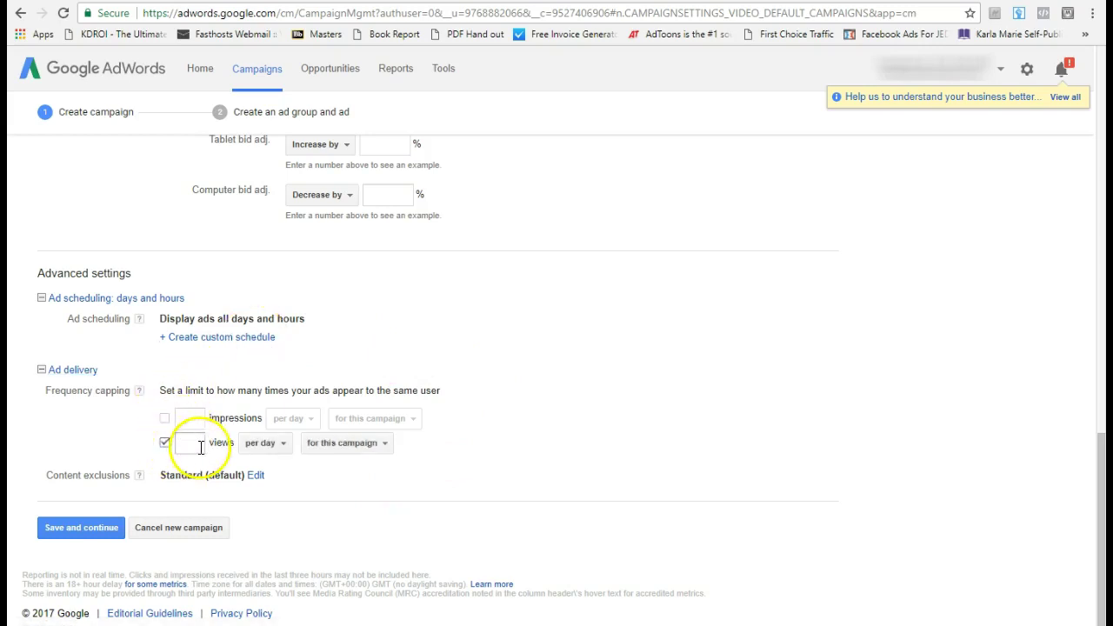
{"action": "left_click", "coordinate": [196, 445]}
{"action": "left_click", "coordinate": [257, 447]}
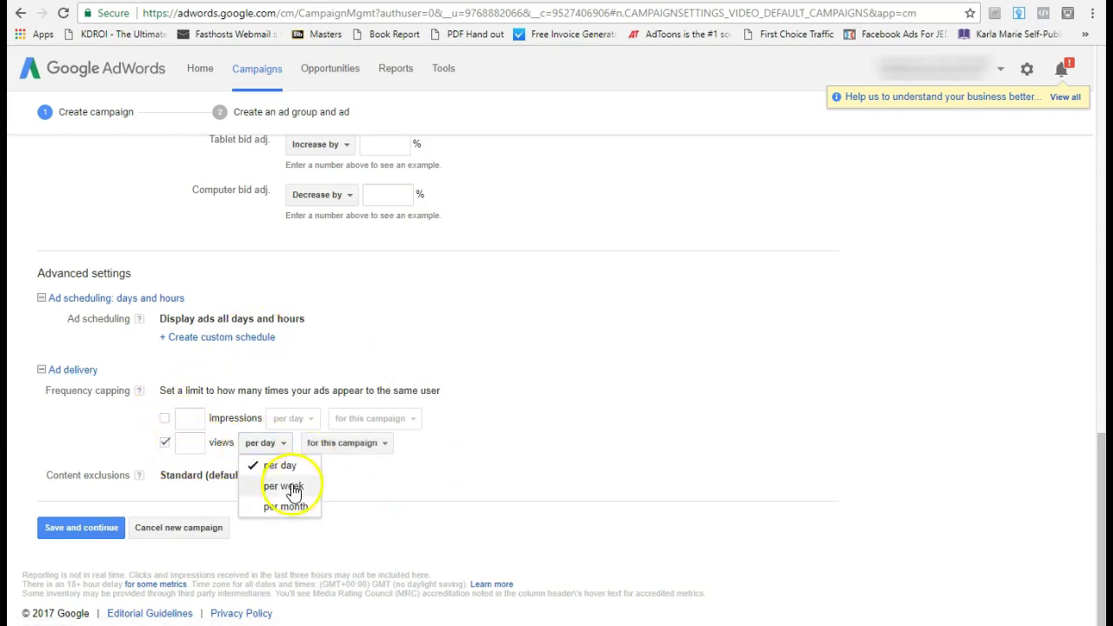
{"action": "left_click", "coordinate": [566, 429]}
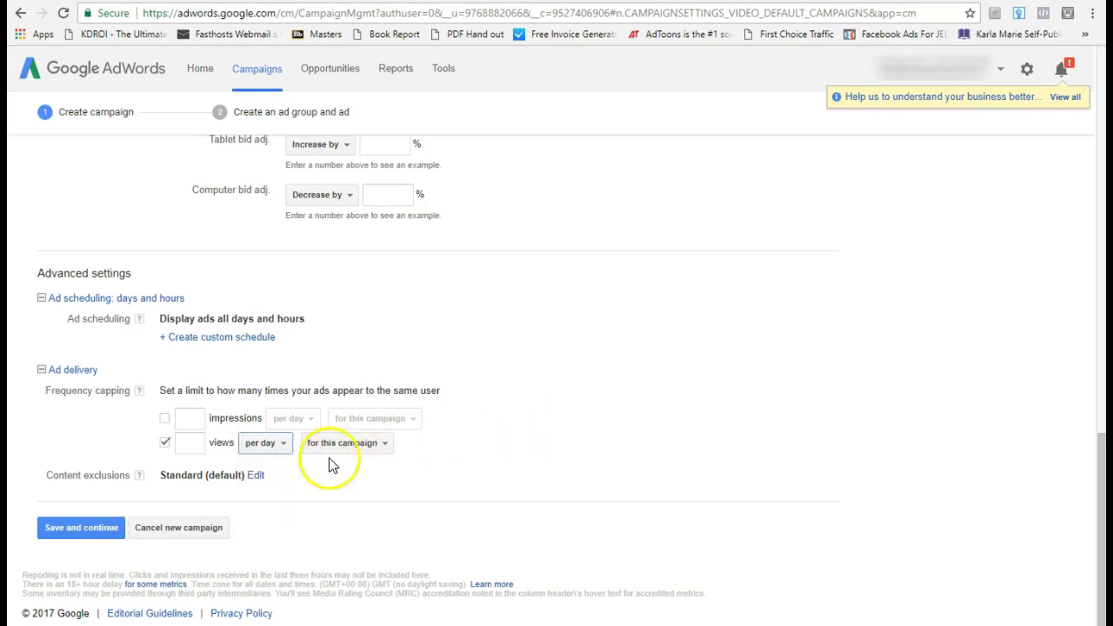
{"action": "left_click", "coordinate": [165, 442]}
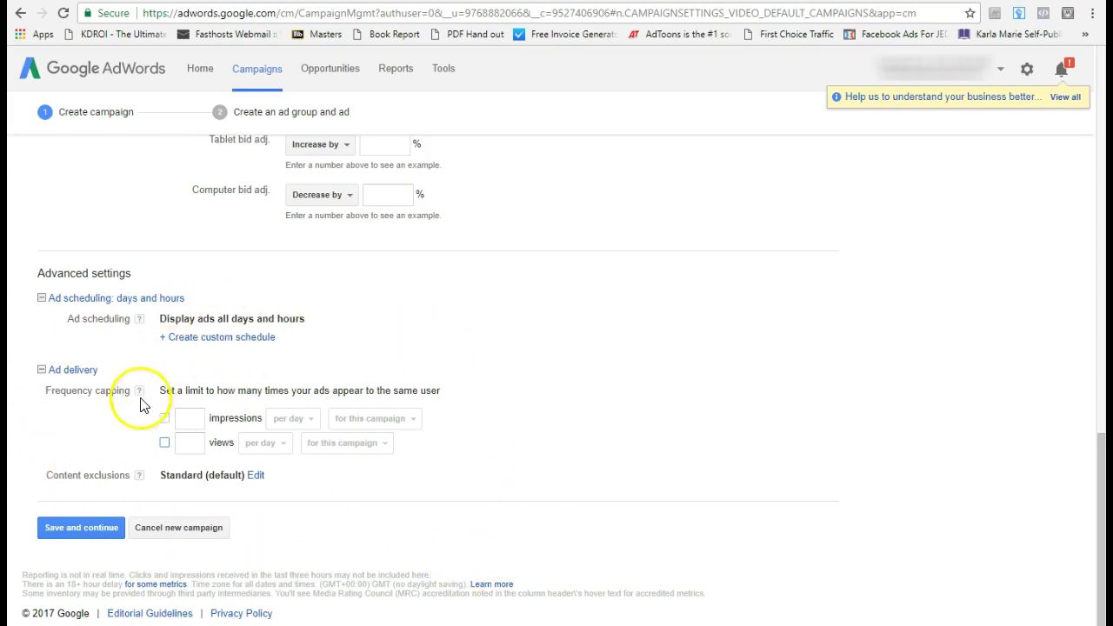
Save the campaign settings and continue to the ad group's YouTube video field
{"action": "left_click", "coordinate": [90, 533]}
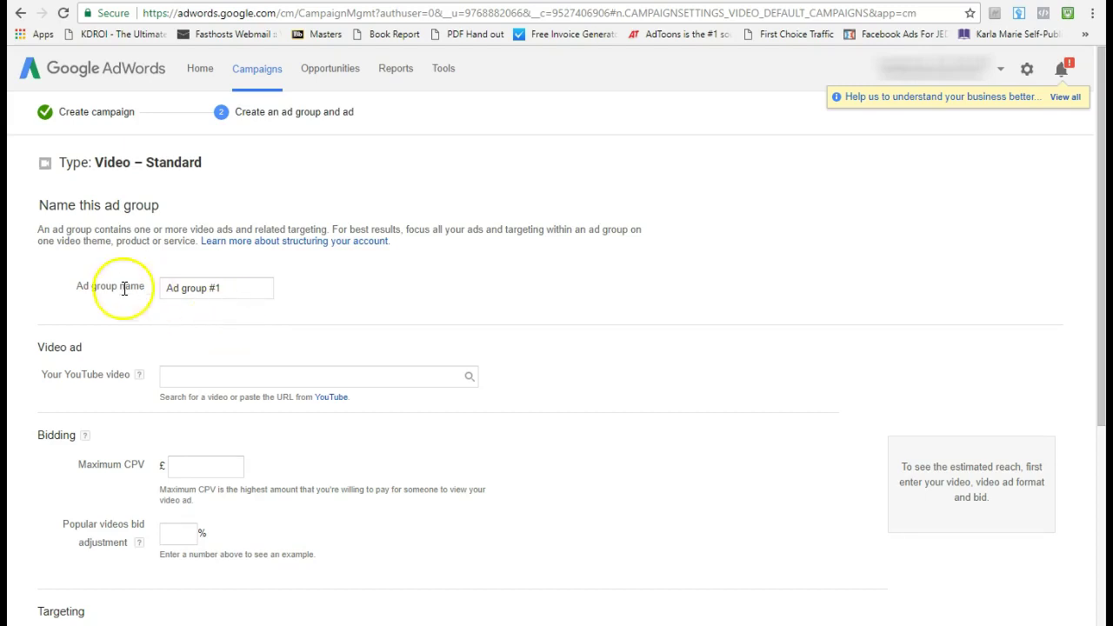
{"action": "scroll", "coordinate": [87, 281], "scroll_direction": "down", "scroll_amount": 2}
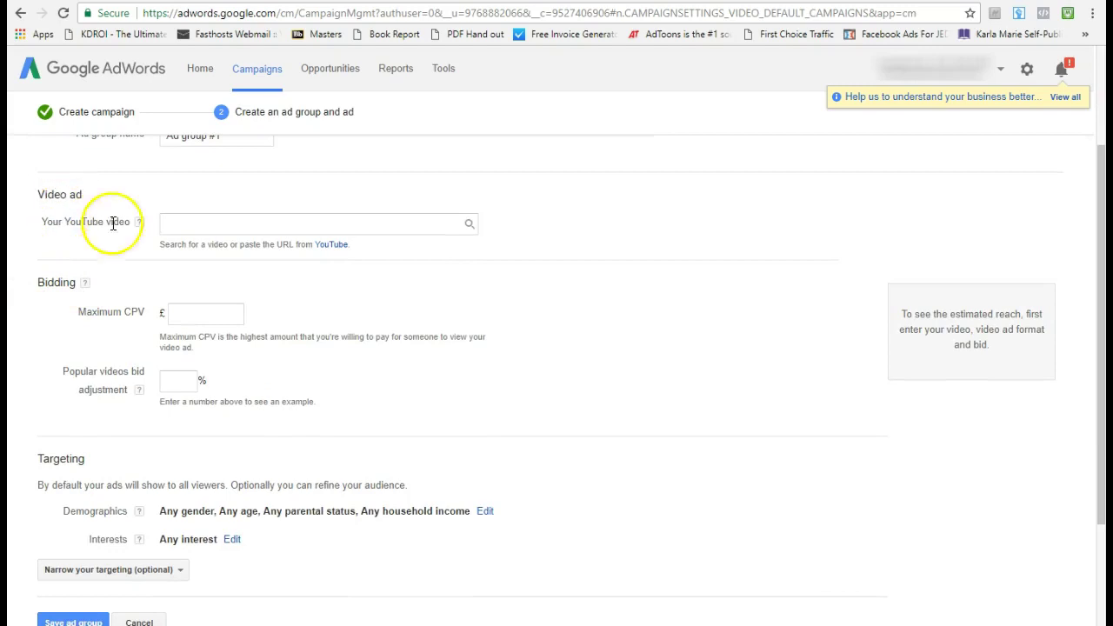
{"action": "left_click", "coordinate": [211, 224]}
Paste the IML Harmonic Scanner For Beginners video URL and choose the Video discovery ad format
{"action": "right_click", "coordinate": [211, 225]}
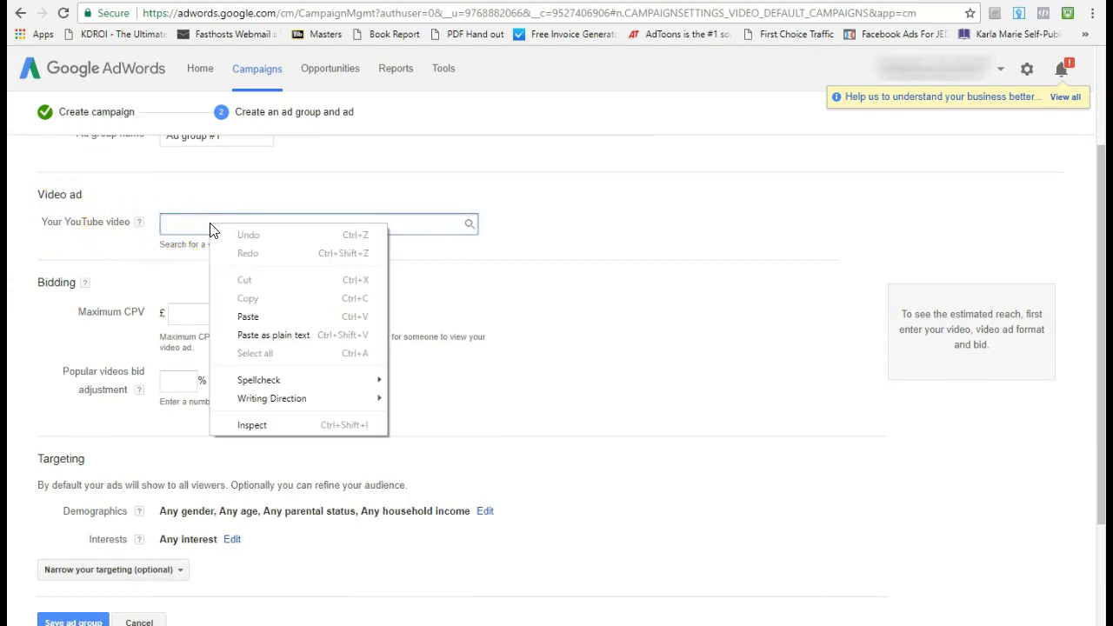
{"action": "left_click", "coordinate": [248, 316]}
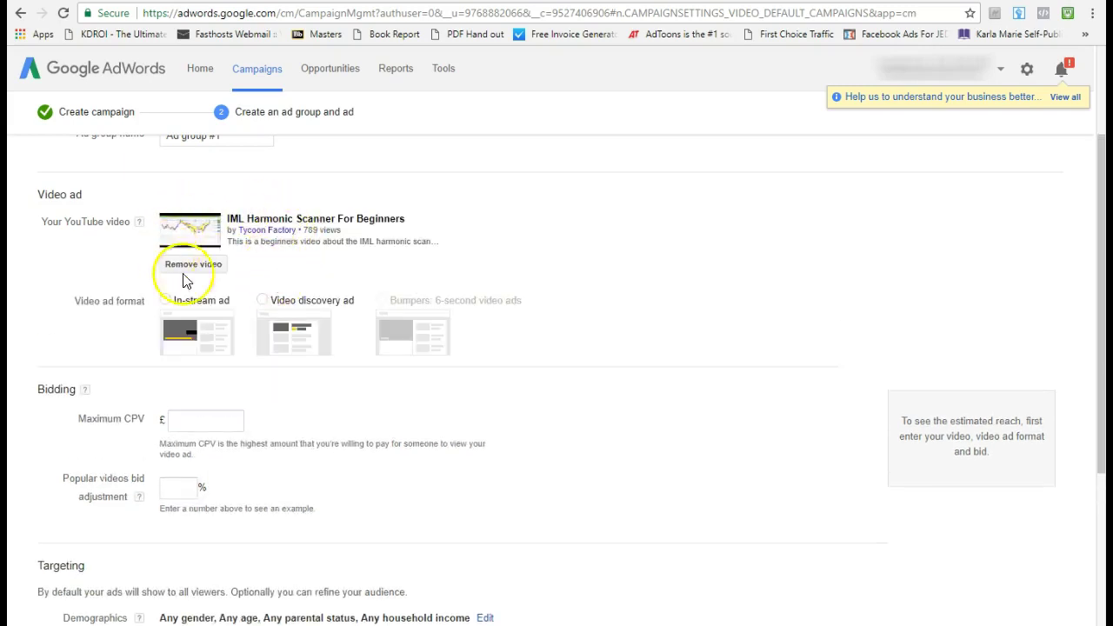
{"action": "left_click", "coordinate": [261, 300]}
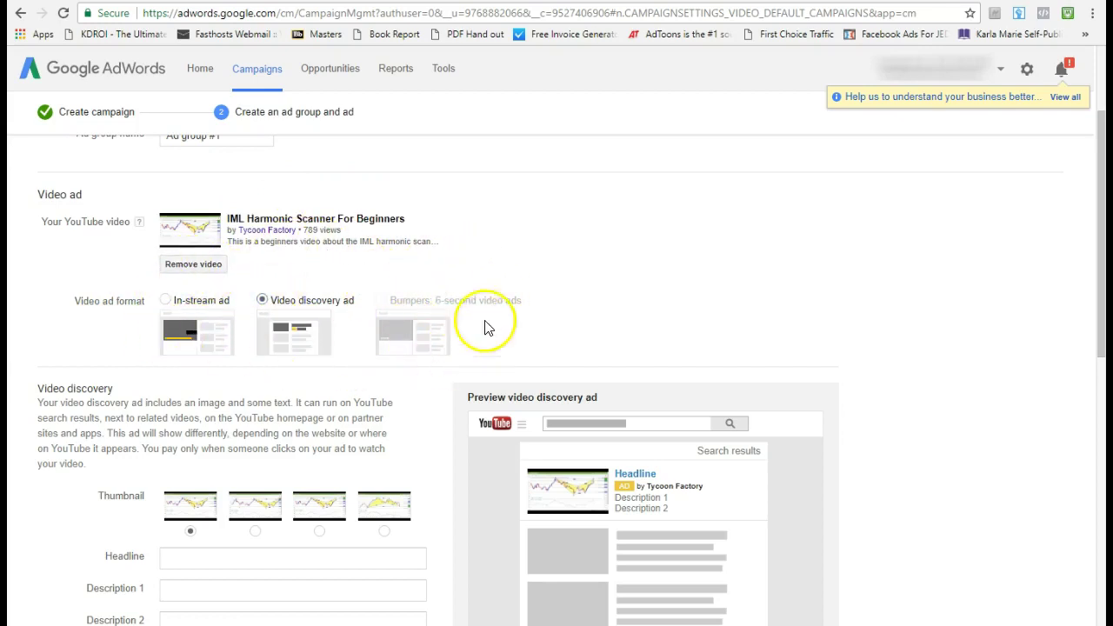
{"action": "mouse_move", "coordinate": [497, 325]}
{"action": "scroll", "coordinate": [172, 305], "scroll_direction": "down", "scroll_amount": 1}
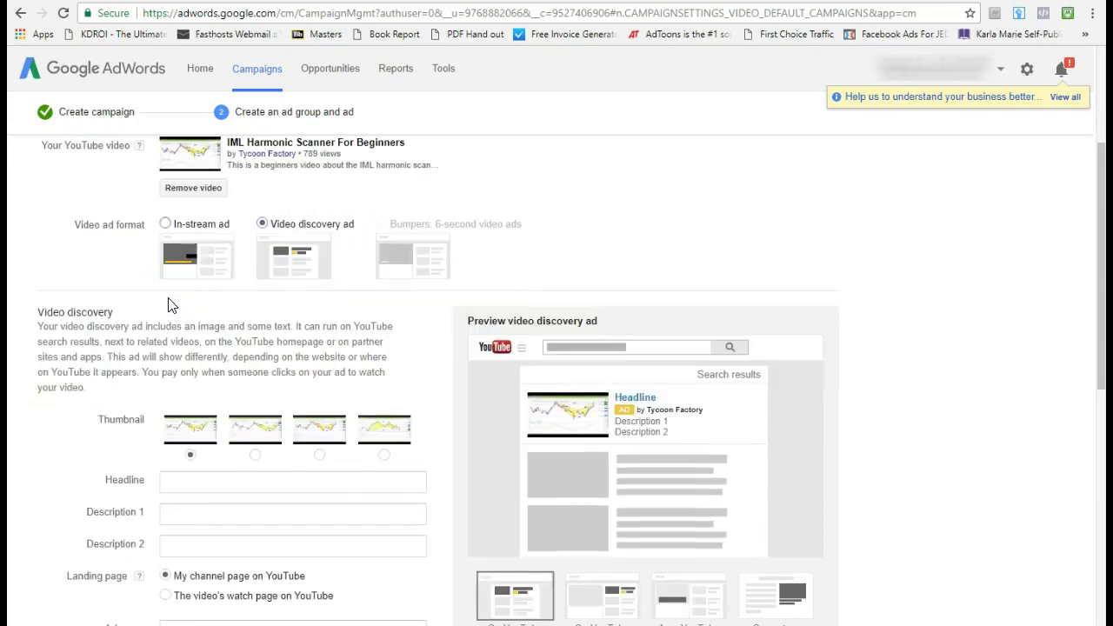
{"action": "scroll", "coordinate": [199, 228], "scroll_direction": "down", "scroll_amount": 1}
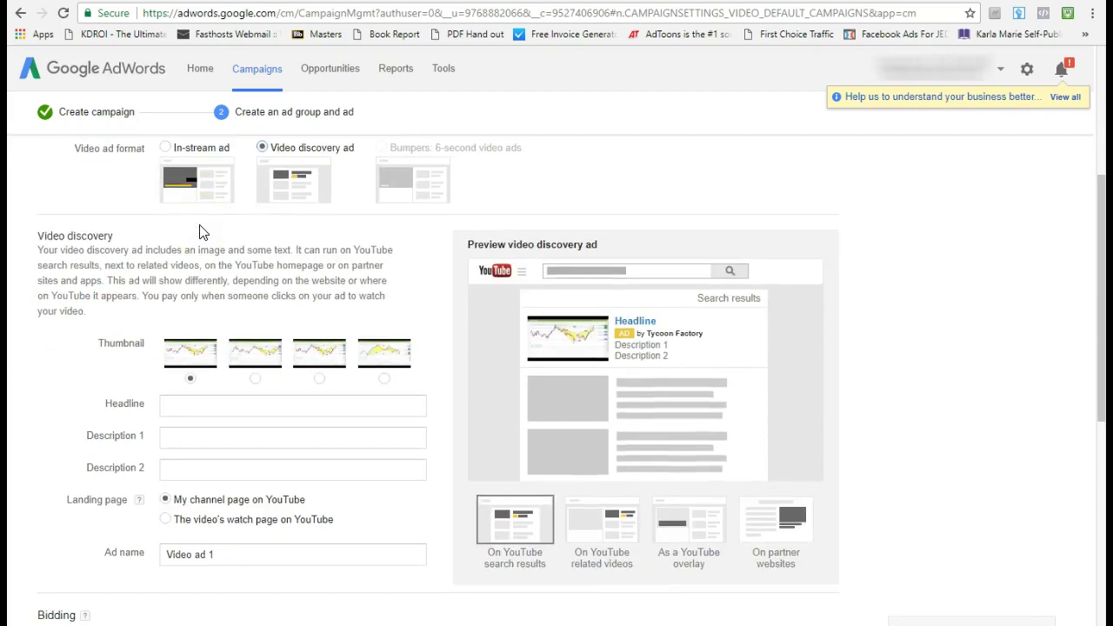
{"action": "scroll", "coordinate": [199, 232], "scroll_direction": "up", "scroll_amount": 1}
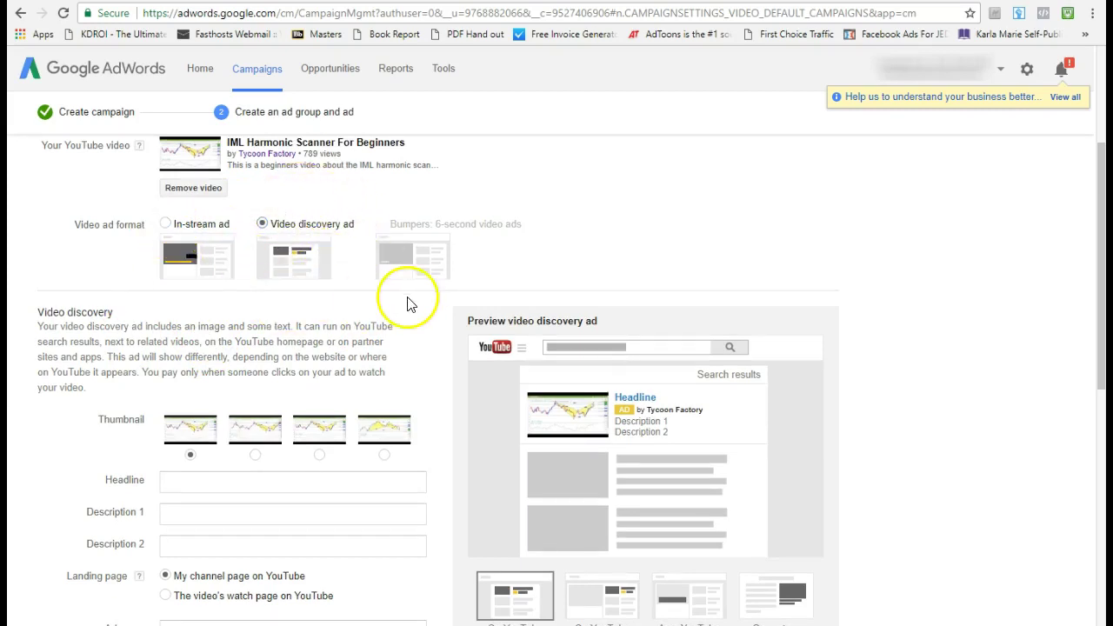
{"action": "scroll", "coordinate": [415, 300], "scroll_direction": "down", "scroll_amount": 1}
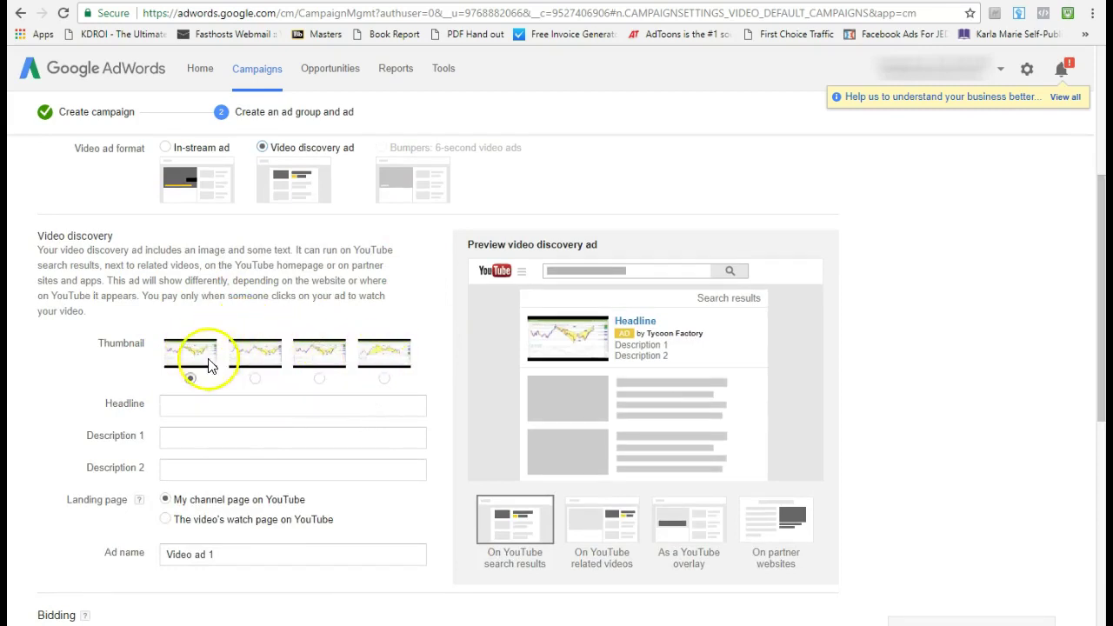
{"action": "scroll", "coordinate": [304, 383], "scroll_direction": "down", "scroll_amount": 1}
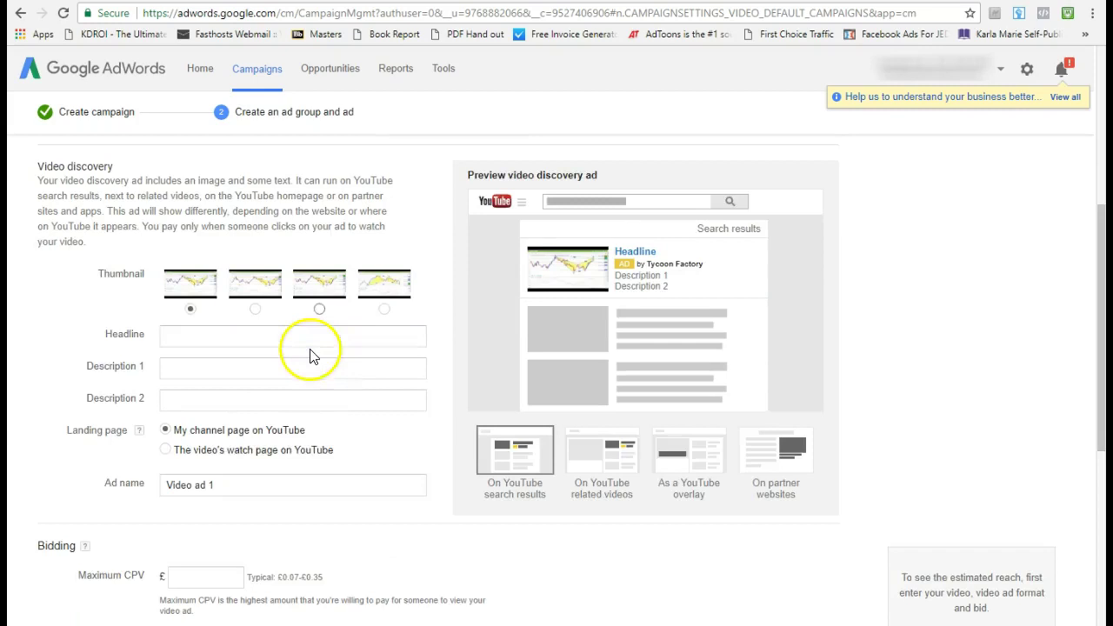
{"action": "scroll", "coordinate": [229, 400], "scroll_direction": "up", "scroll_amount": 1}
{"action": "left_click", "coordinate": [200, 407]}
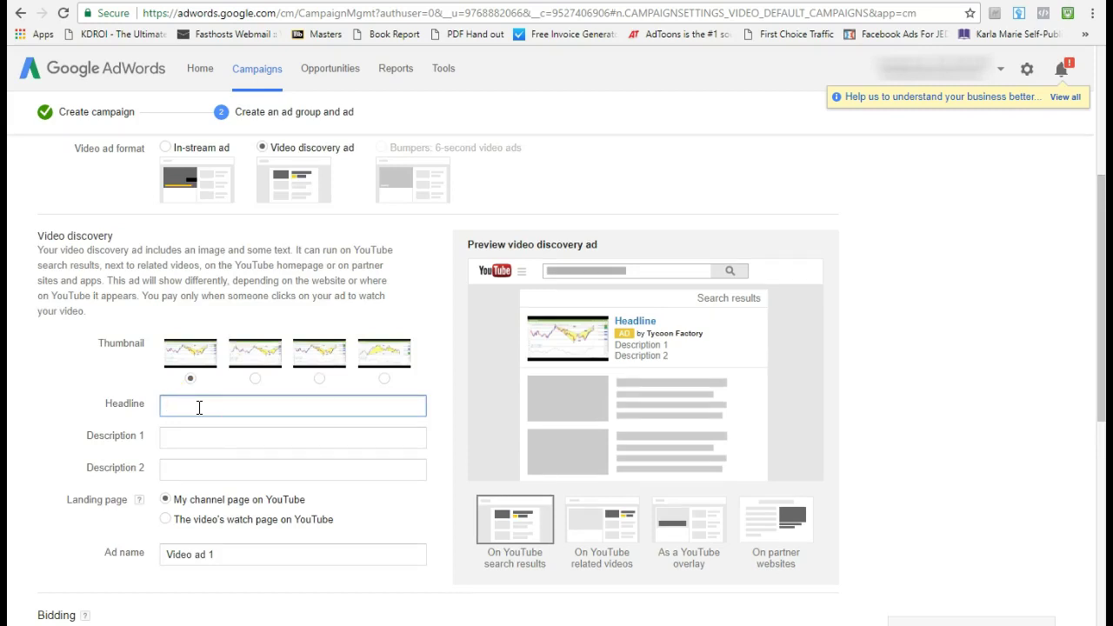
Write the headline 'Having Trouble With Your Scanner?' and fill in both description lines
{"action": "type", "text": "Having Trouble With Your Scanner?"}
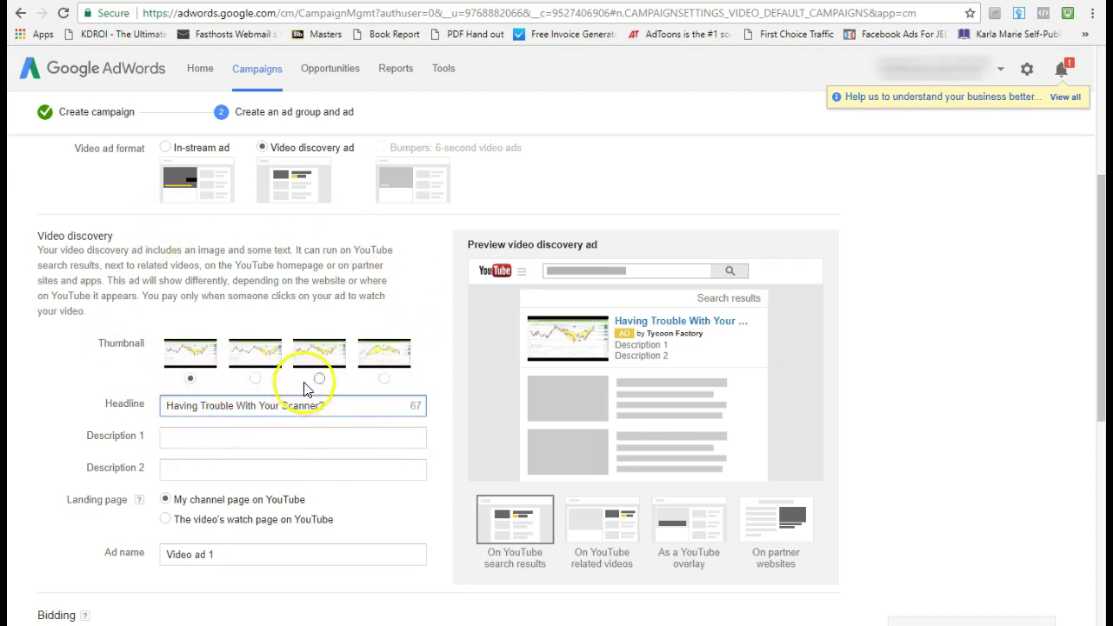
{"action": "left_click", "coordinate": [280, 436]}
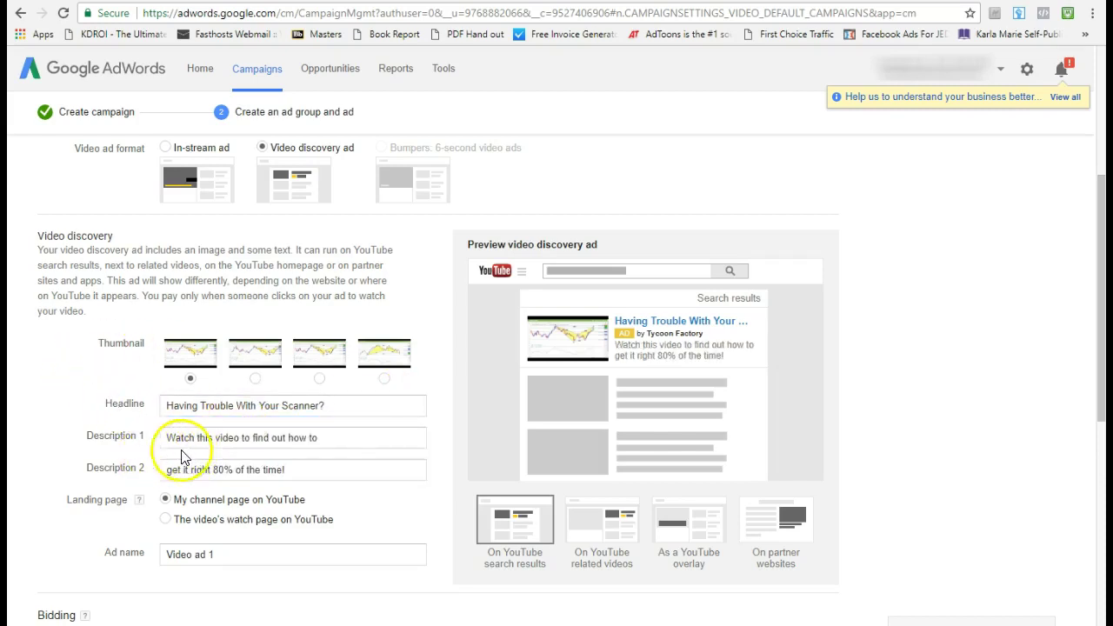
{"action": "left_click", "coordinate": [265, 468]}
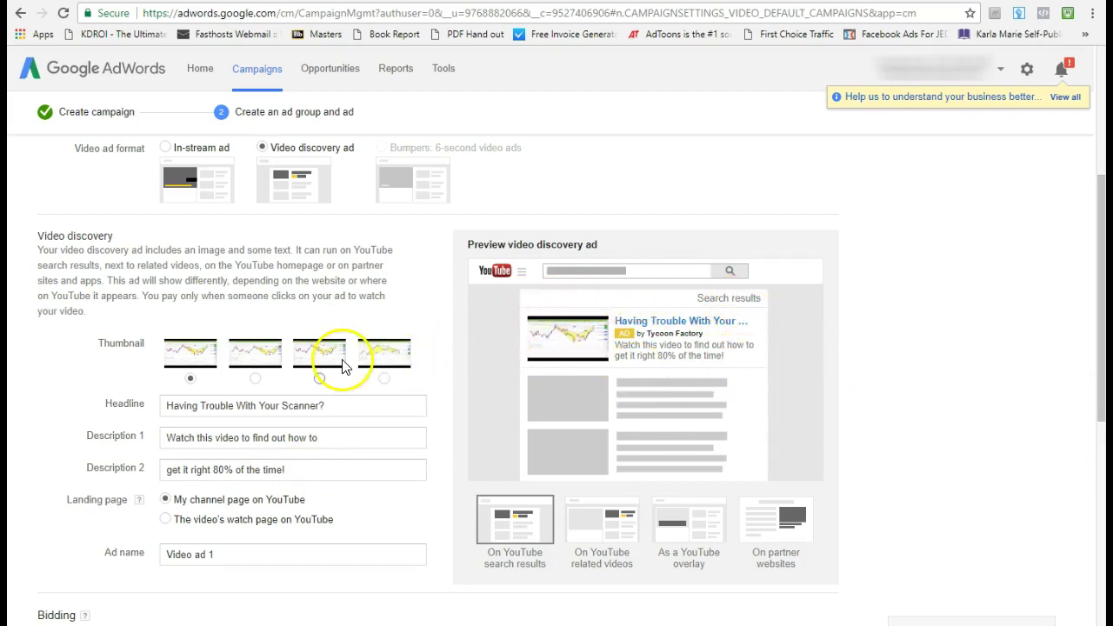
{"action": "scroll", "coordinate": [342, 366], "scroll_direction": "down", "scroll_amount": 1}
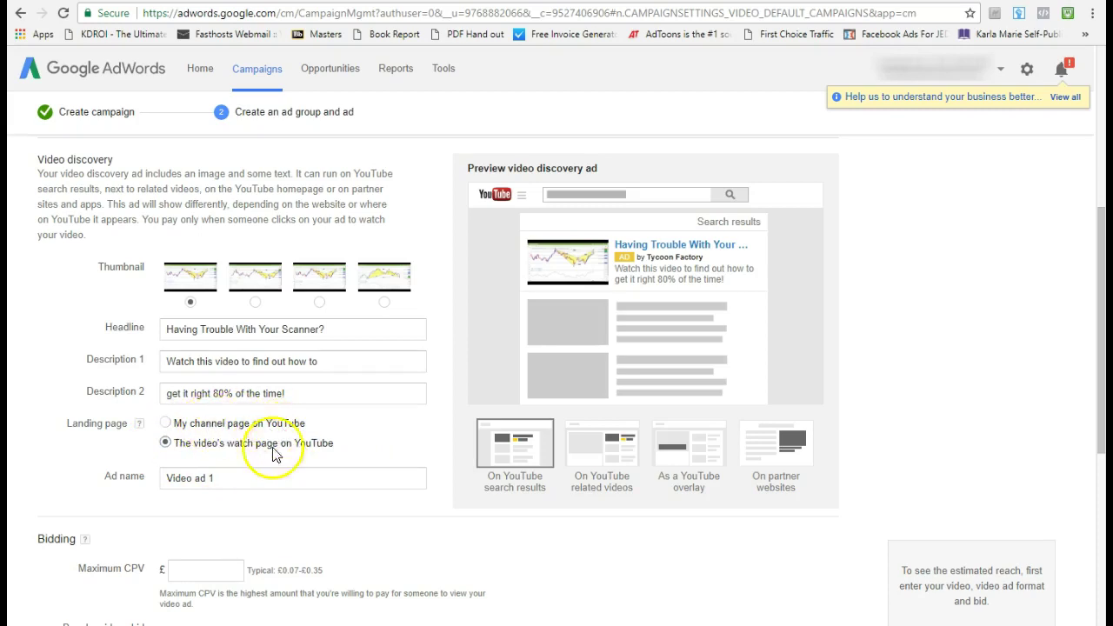
Scroll down the ad group page to the Targeting section with Demographics
{"action": "scroll", "coordinate": [275, 401], "scroll_direction": "down", "scroll_amount": 3}
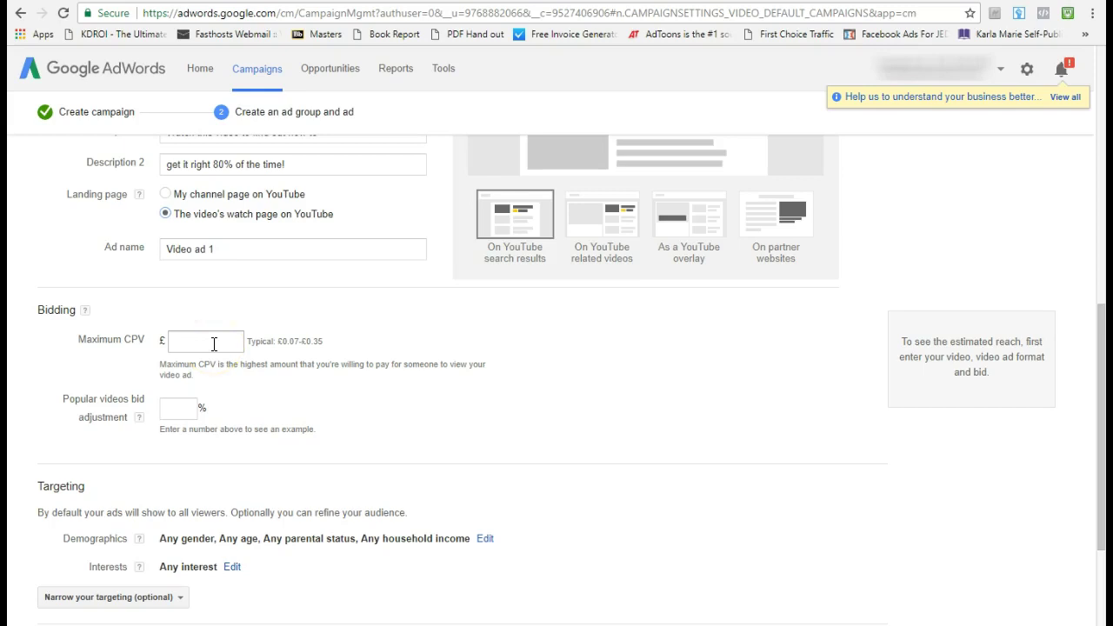
{"action": "scroll", "coordinate": [194, 379], "scroll_direction": "down", "scroll_amount": 1}
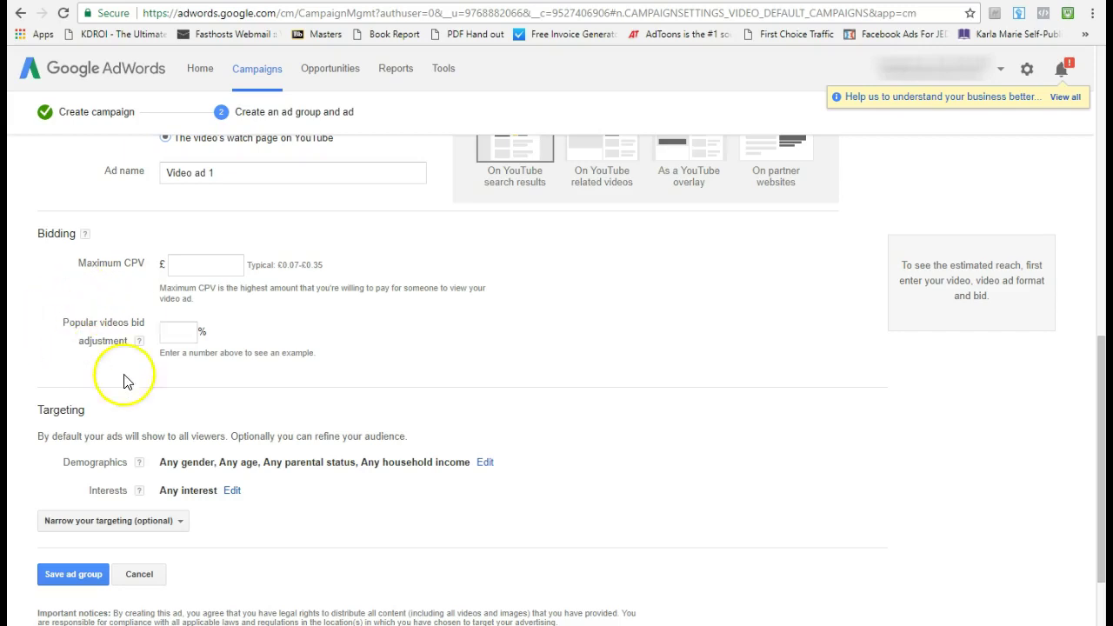
{"action": "scroll", "coordinate": [391, 358], "scroll_direction": "down", "scroll_amount": 1}
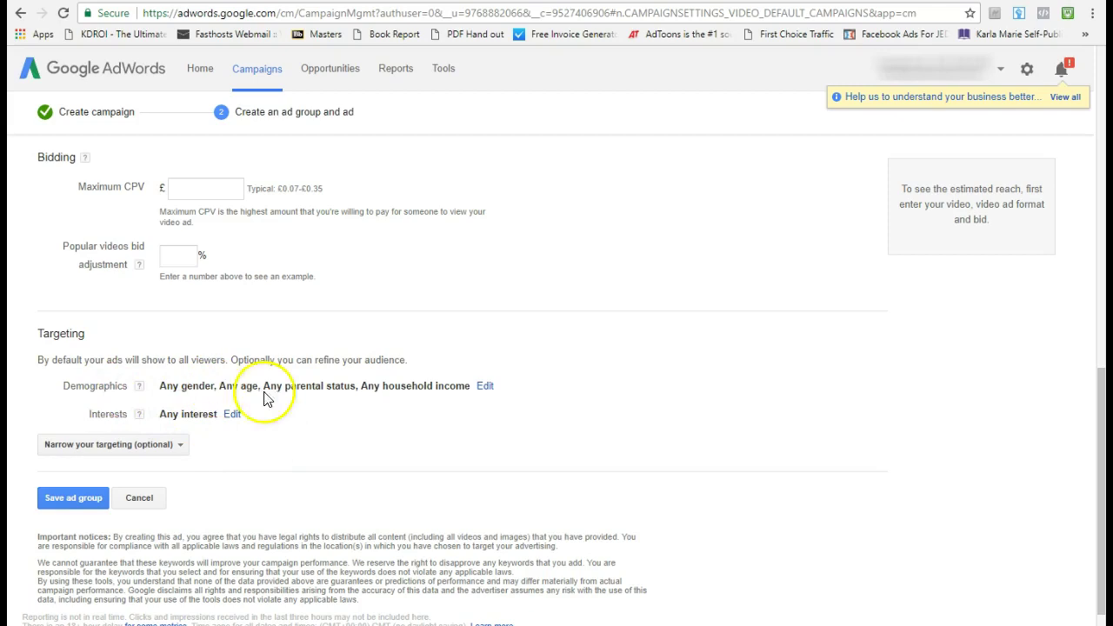
Open the demographic options and review the gender, age, parental status and income checkboxes
{"action": "left_click", "coordinate": [479, 390]}
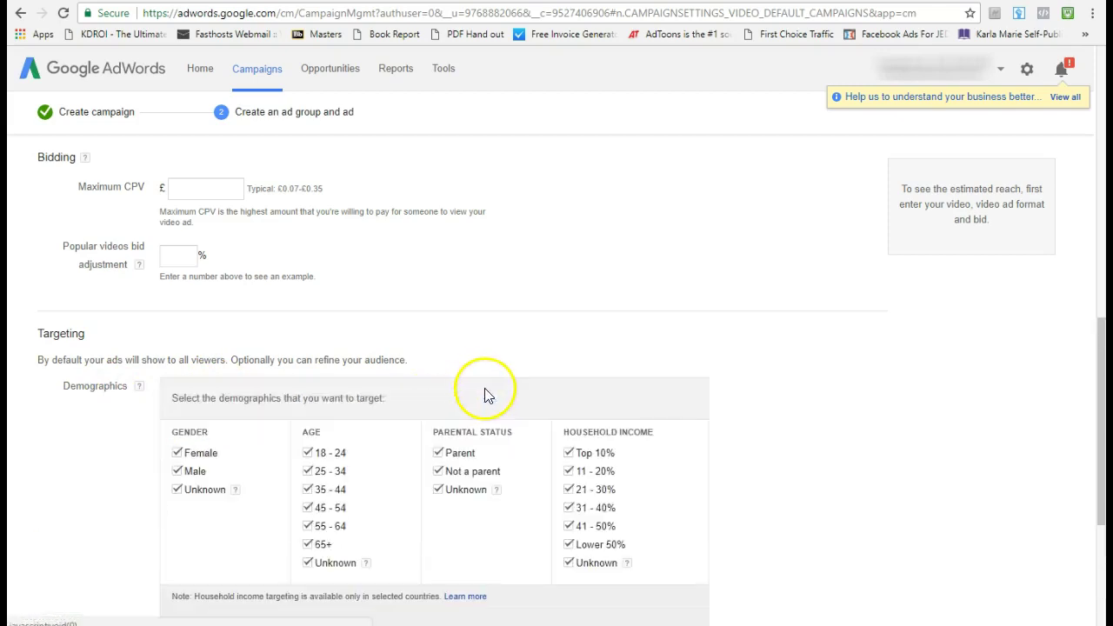
{"action": "scroll", "coordinate": [486, 396], "scroll_direction": "down", "scroll_amount": 2}
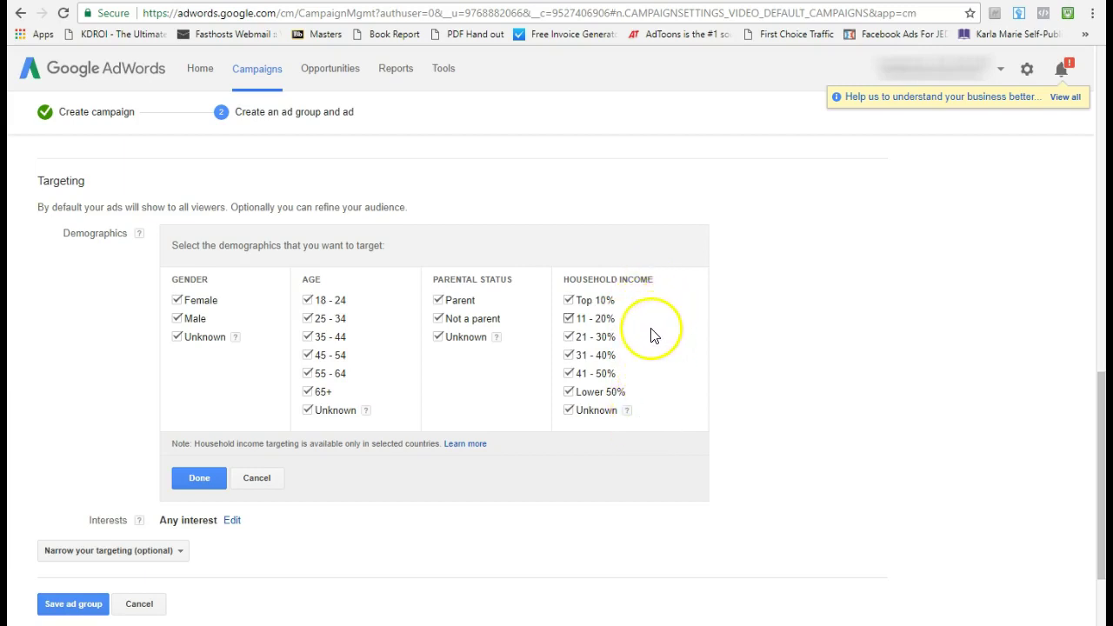
{"action": "scroll", "coordinate": [643, 343], "scroll_direction": "down", "scroll_amount": 1}
{"action": "scroll", "coordinate": [635, 339], "scroll_direction": "down", "scroll_amount": 2}
{"action": "scroll", "coordinate": [622, 336], "scroll_direction": "down", "scroll_amount": 2}
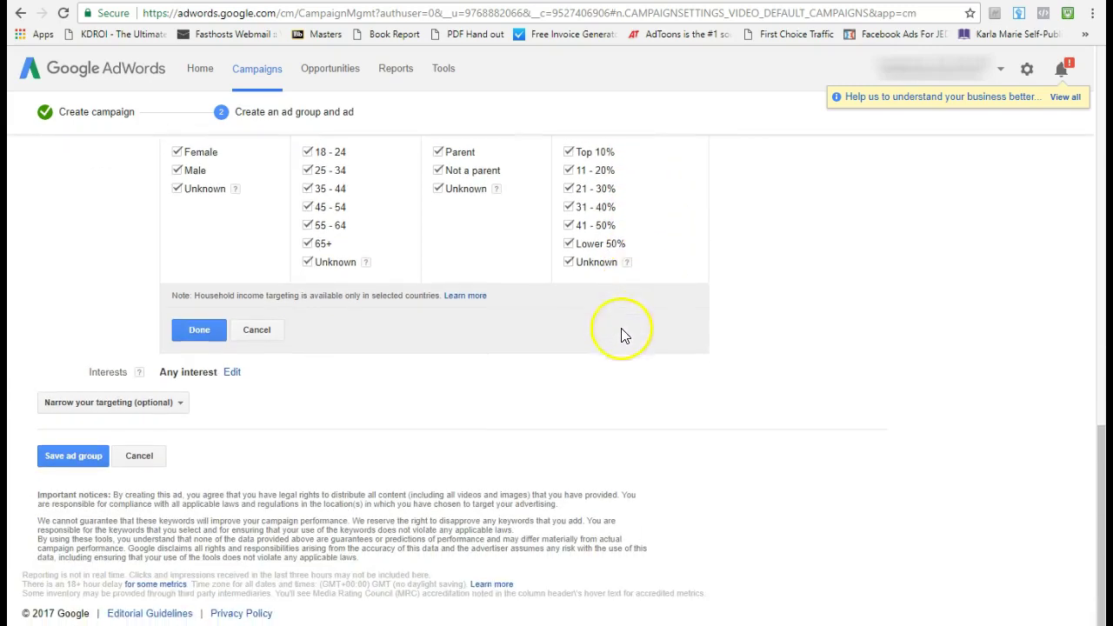
Browse the affinity audiences under Interests, then cancel to keep Any interest
{"action": "left_click", "coordinate": [233, 372]}
{"action": "scroll", "coordinate": [252, 400], "scroll_direction": "down", "scroll_amount": 3}
{"action": "scroll", "coordinate": [311, 278], "scroll_direction": "down", "scroll_amount": 2}
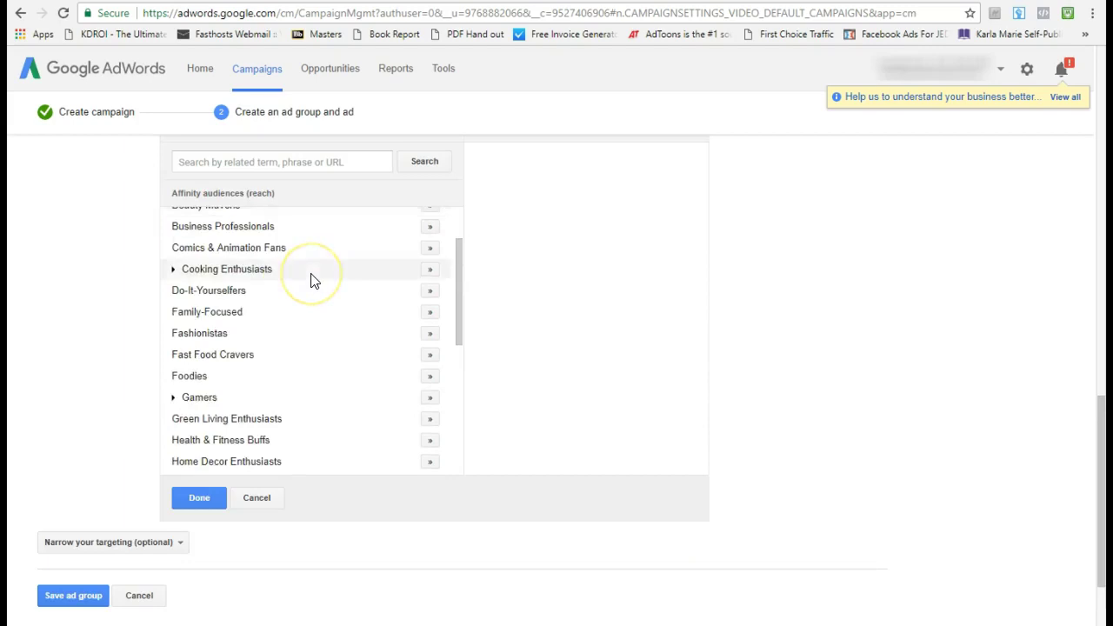
{"action": "scroll", "coordinate": [313, 280], "scroll_direction": "down", "scroll_amount": 5}
{"action": "scroll", "coordinate": [277, 352], "scroll_direction": "up", "scroll_amount": 3}
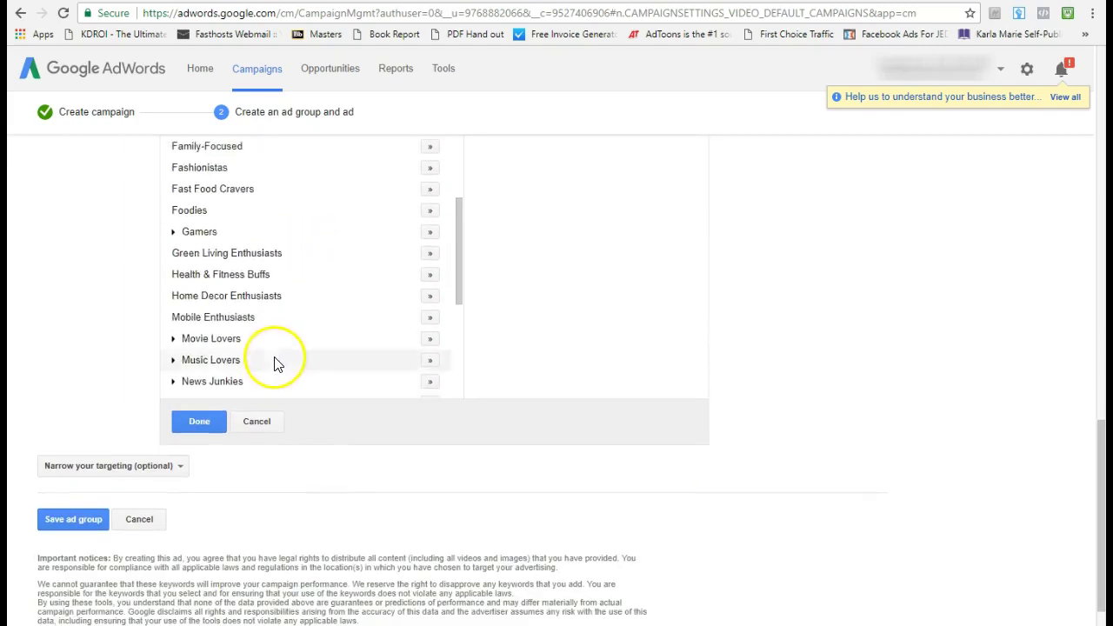
{"action": "scroll", "coordinate": [275, 364], "scroll_direction": "up", "scroll_amount": 5}
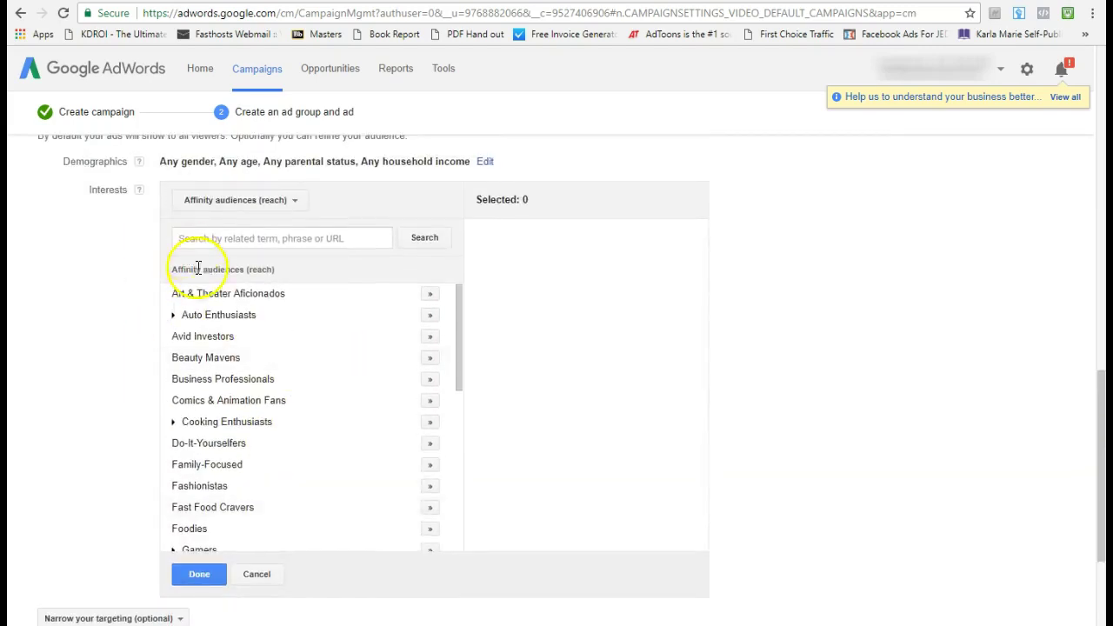
{"action": "scroll", "coordinate": [210, 372], "scroll_direction": "down", "scroll_amount": 2}
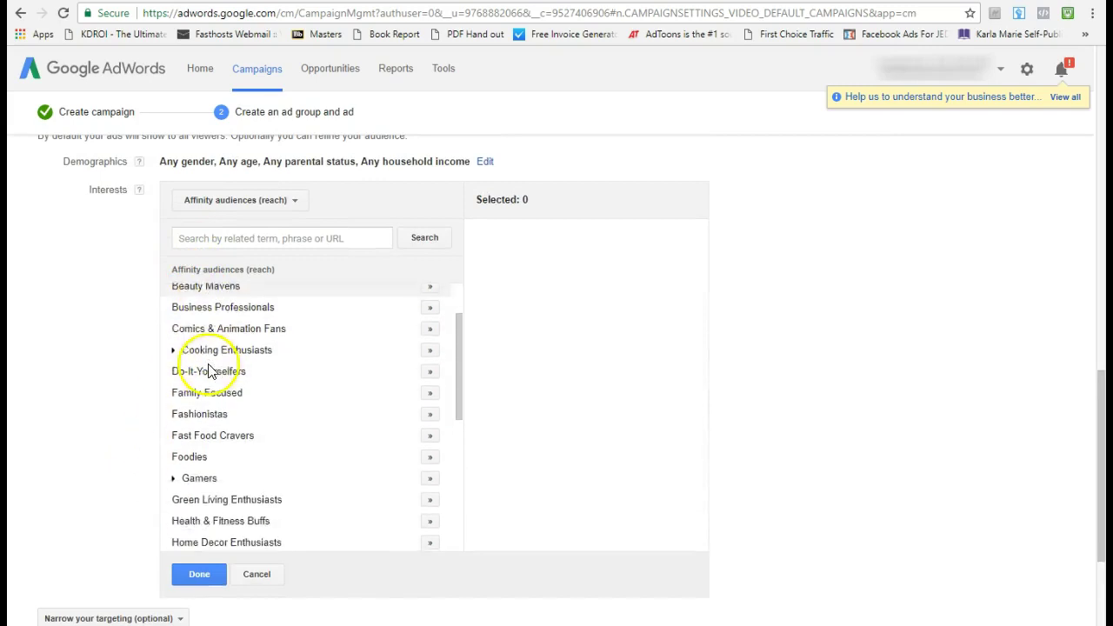
{"action": "scroll", "coordinate": [210, 371], "scroll_direction": "down", "scroll_amount": 5}
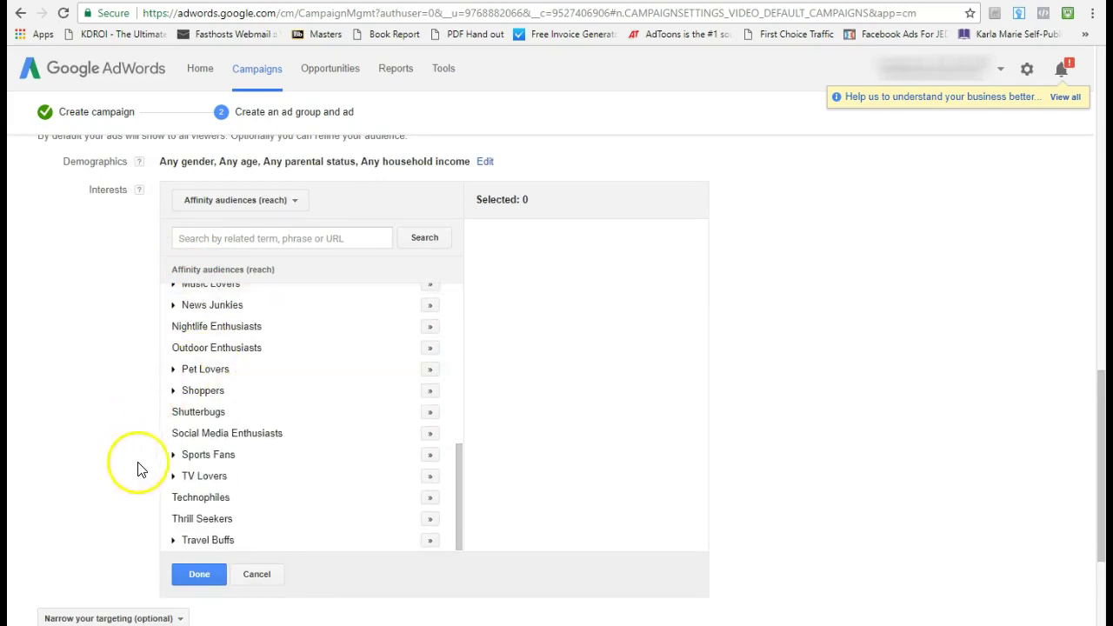
{"action": "left_click", "coordinate": [271, 580]}
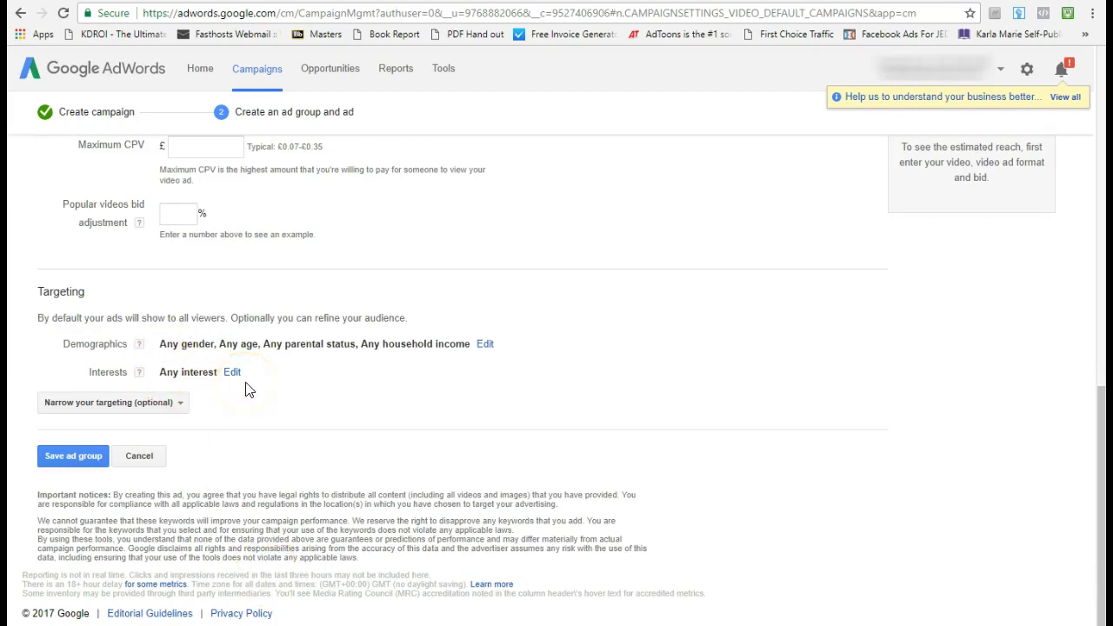
Choose keyword targeting, paste the four keywords one per line and fetch related suggestions
{"action": "left_click", "coordinate": [145, 411]}
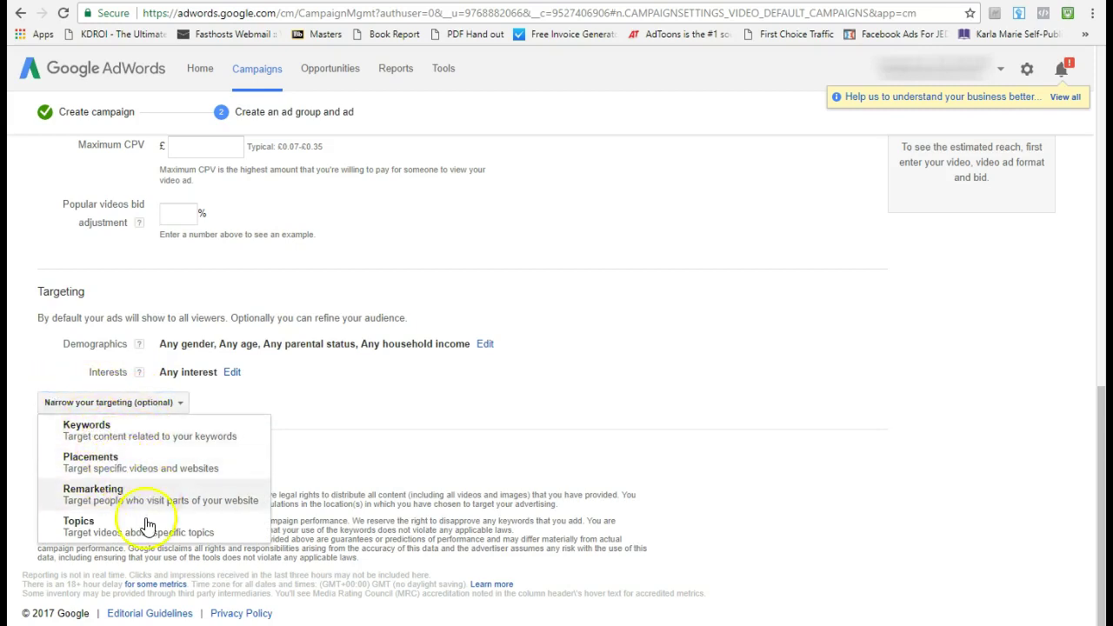
{"action": "left_click", "coordinate": [104, 443]}
{"action": "left_click", "coordinate": [262, 304]}
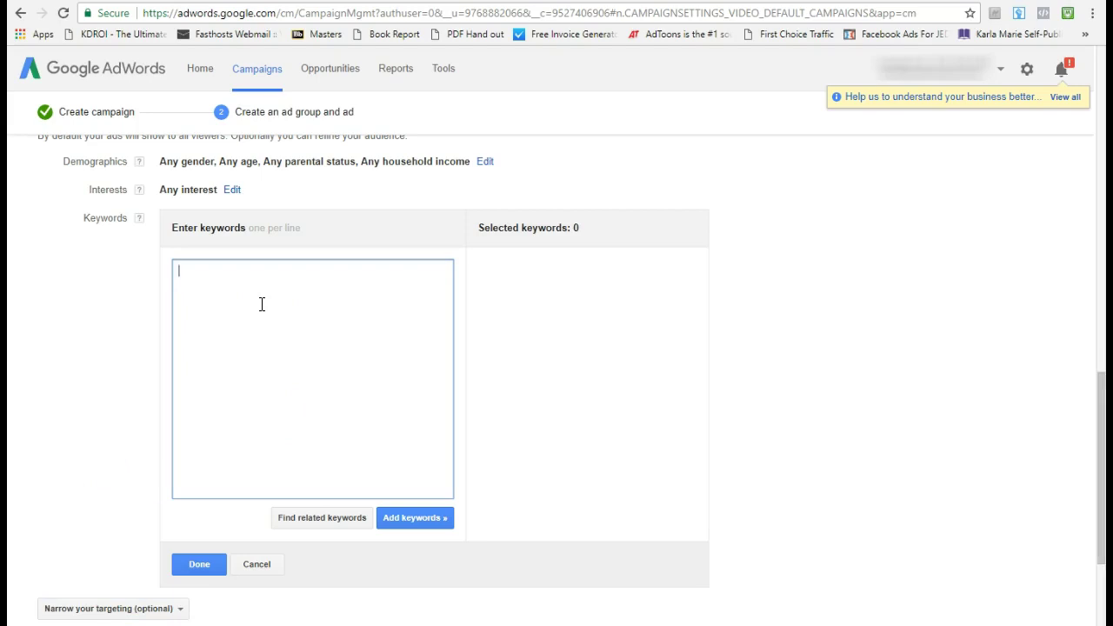
{"action": "type", "text": "iml harmonic scanner iml harmonic scanner tutorial harmonic patterns how to use harmonic paterns"}
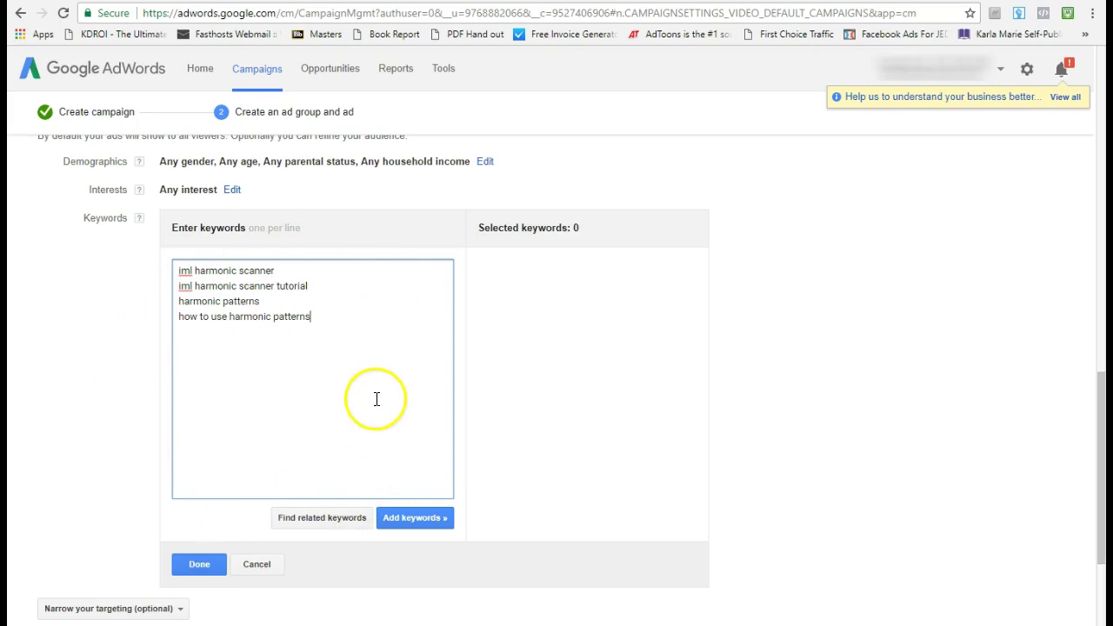
{"action": "scroll", "coordinate": [377, 399], "scroll_direction": "down", "scroll_amount": 1}
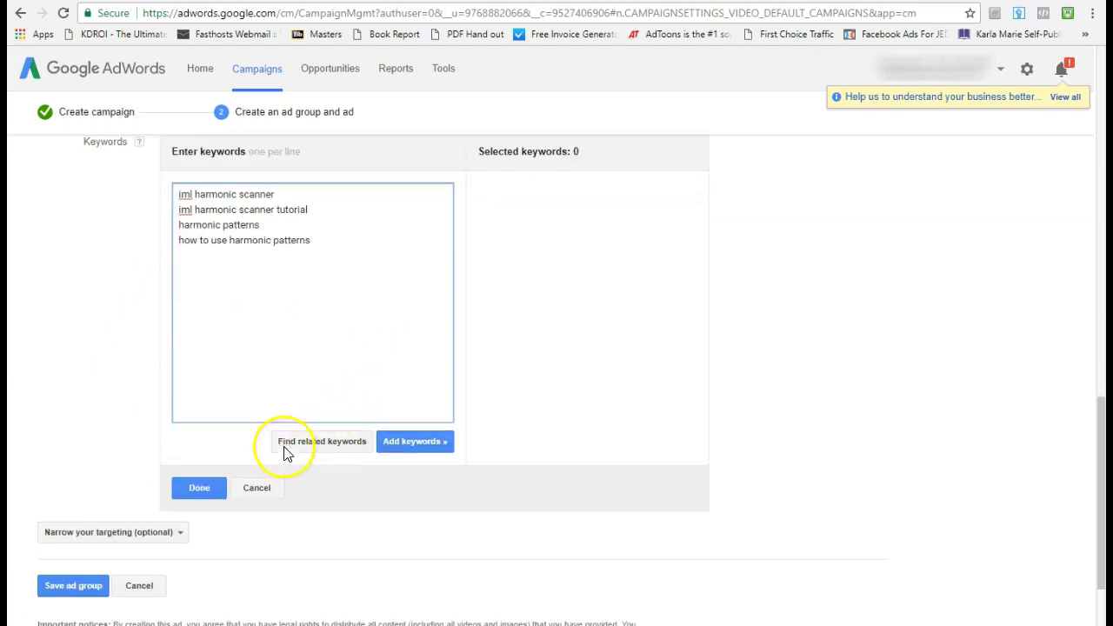
{"action": "left_click", "coordinate": [284, 448]}
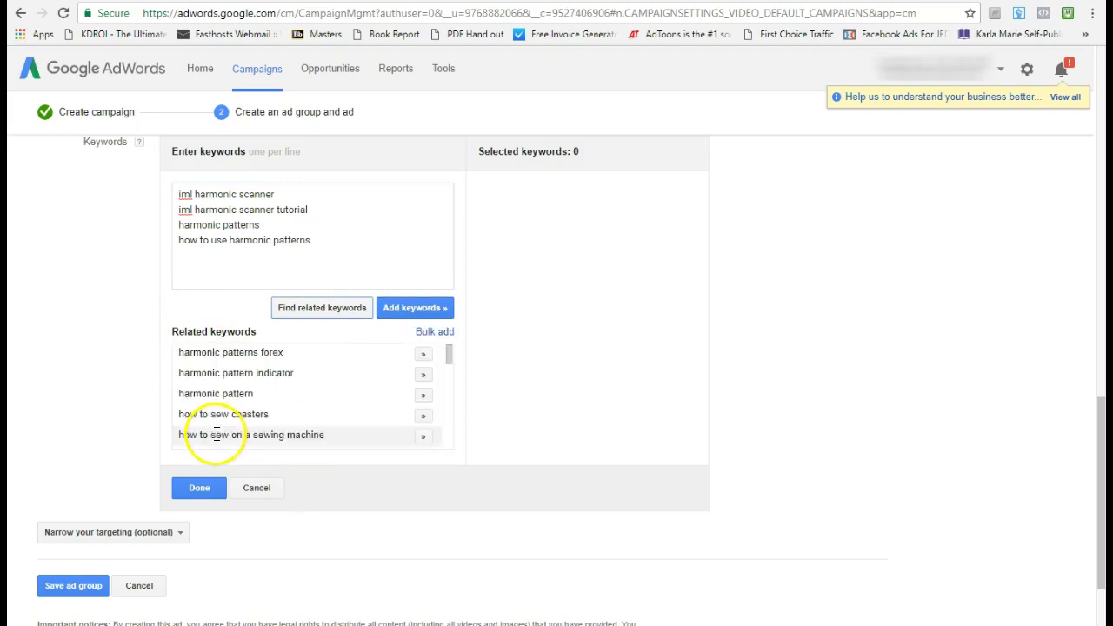
Add the four keywords plus 'harmonic pattern indicator' and 'harmonic pattern', then finish
{"action": "mouse_move", "coordinate": [451, 359]}
{"action": "left_mouse_down"}
{"action": "mouse_move", "coordinate": [450, 448]}
{"action": "mouse_move", "coordinate": [448, 355]}
{"action": "left_mouse_up"}
{"action": "scroll", "coordinate": [447, 355], "scroll_direction": "down", "scroll_amount": 5}
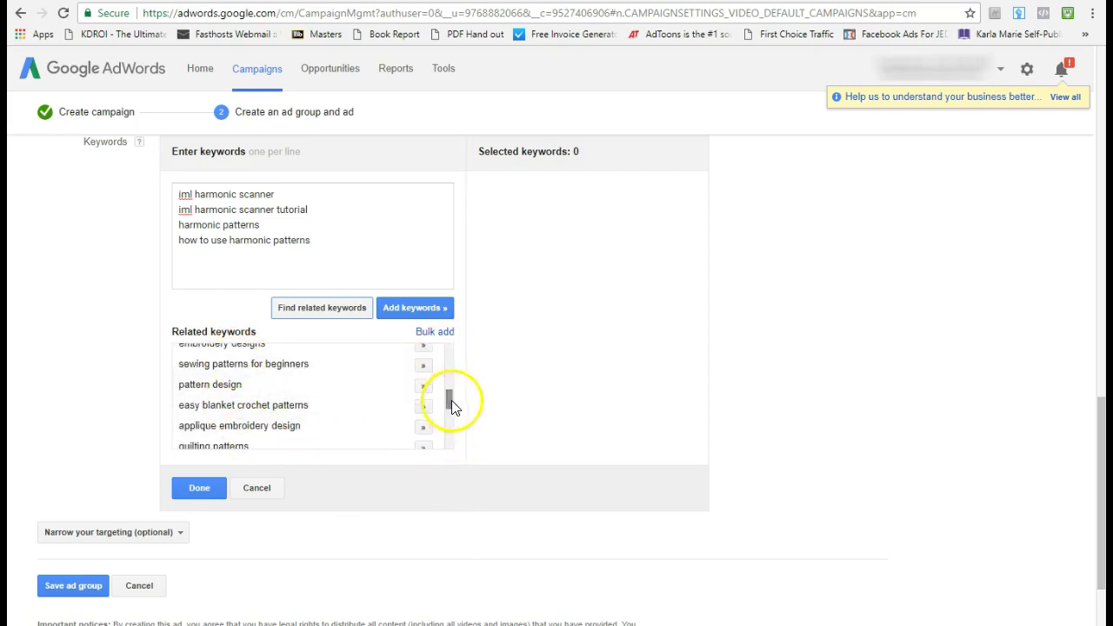
{"action": "left_click_drag", "start_coordinate": [448, 398], "coordinate": [447, 353]}
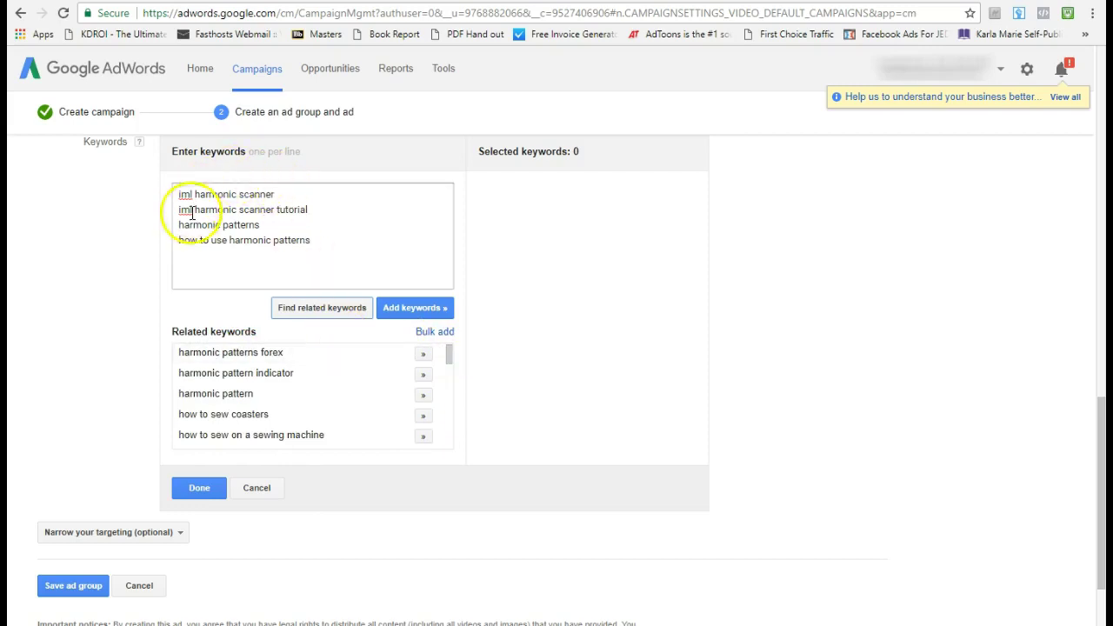
{"action": "left_click", "coordinate": [411, 311]}
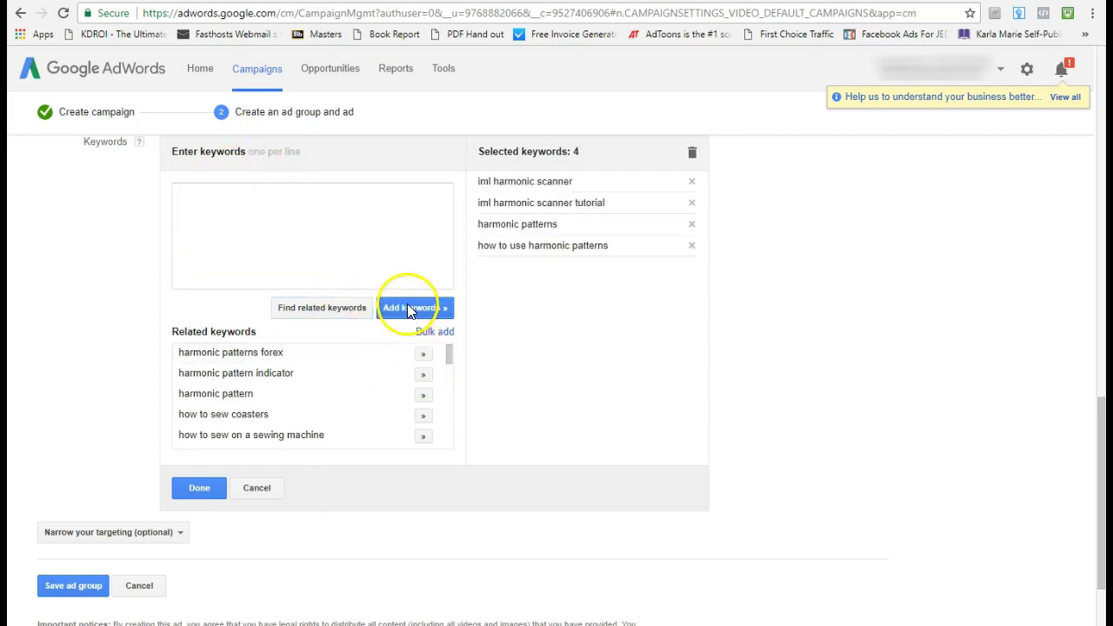
{"action": "left_click", "coordinate": [423, 355]}
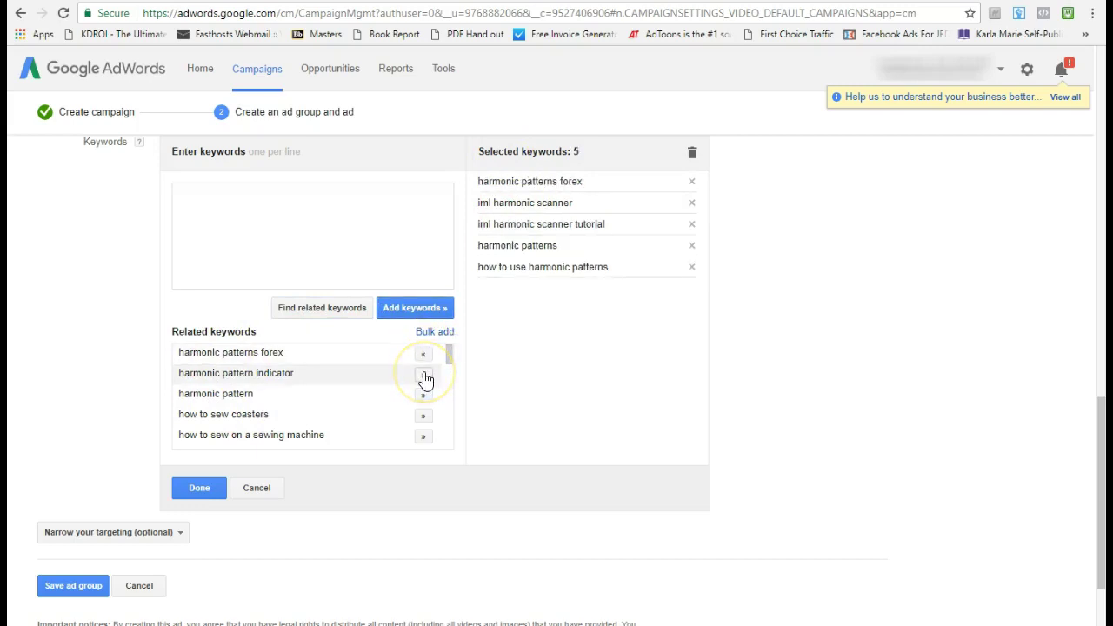
{"action": "left_click", "coordinate": [424, 377]}
{"action": "left_click", "coordinate": [424, 357]}
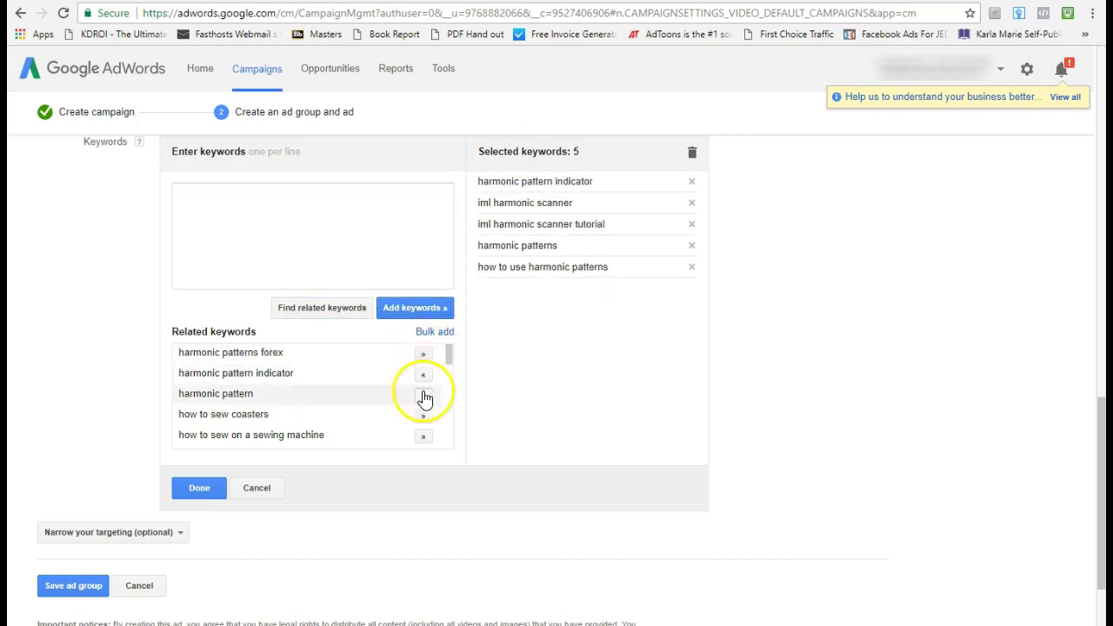
{"action": "left_click", "coordinate": [424, 396]}
{"action": "scroll", "coordinate": [423, 414], "scroll_direction": "down", "scroll_amount": 3}
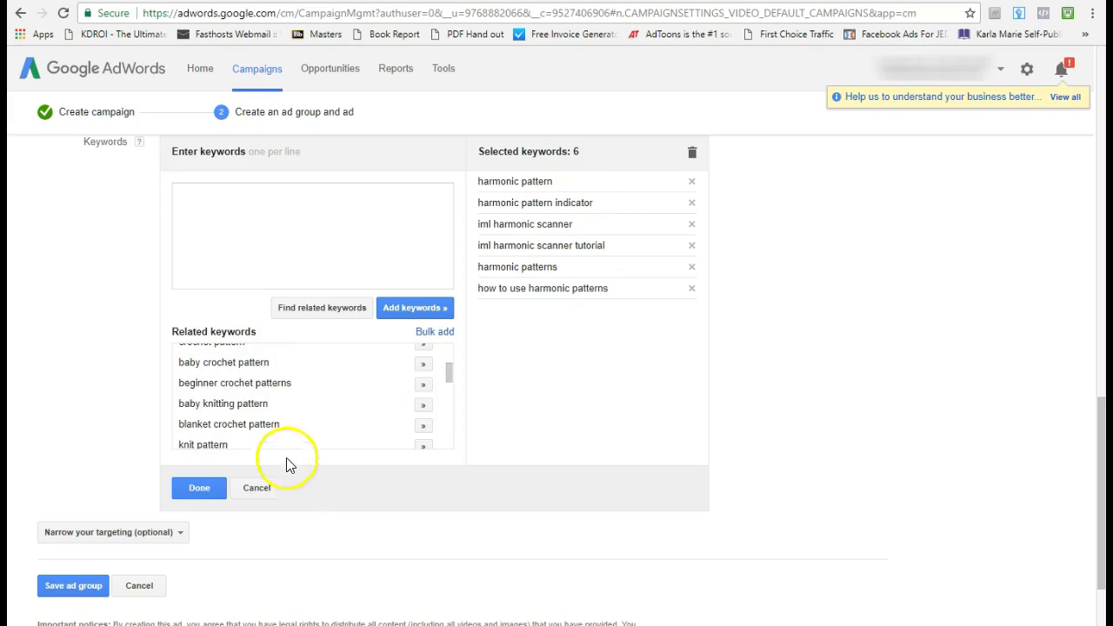
{"action": "left_click", "coordinate": [199, 488]}
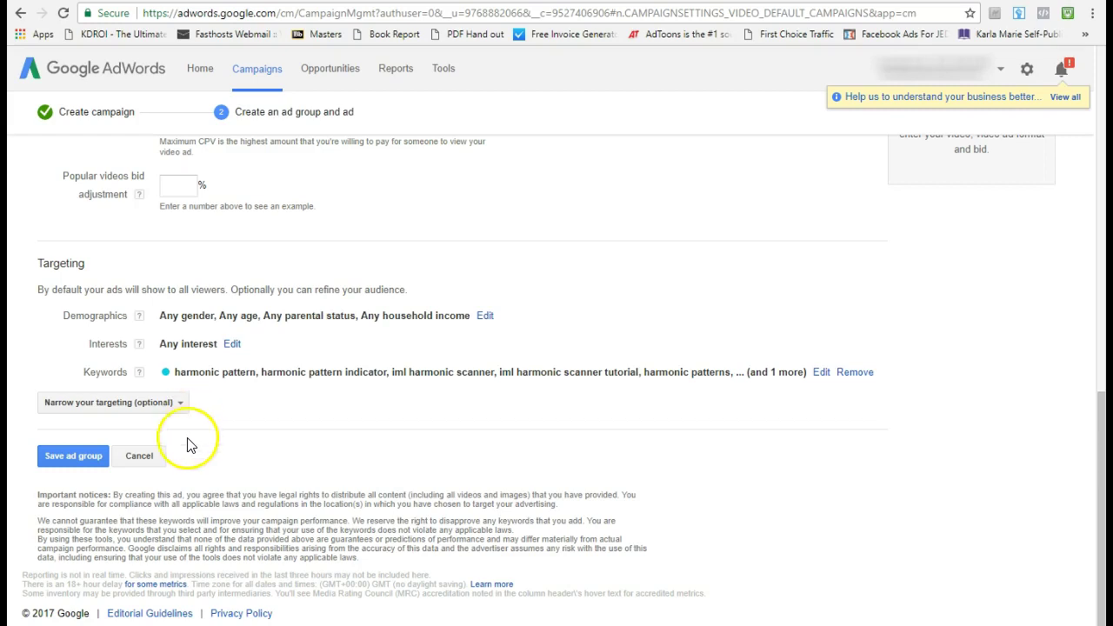
Save the ad group to reach the Ad group #1 overview
{"action": "left_click", "coordinate": [83, 455]}
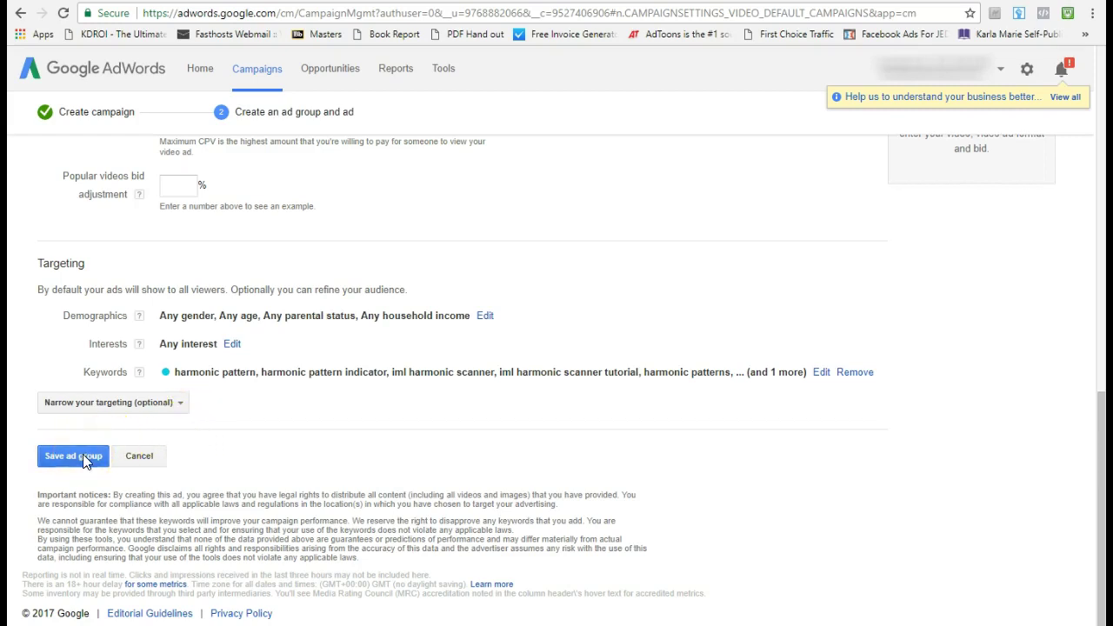